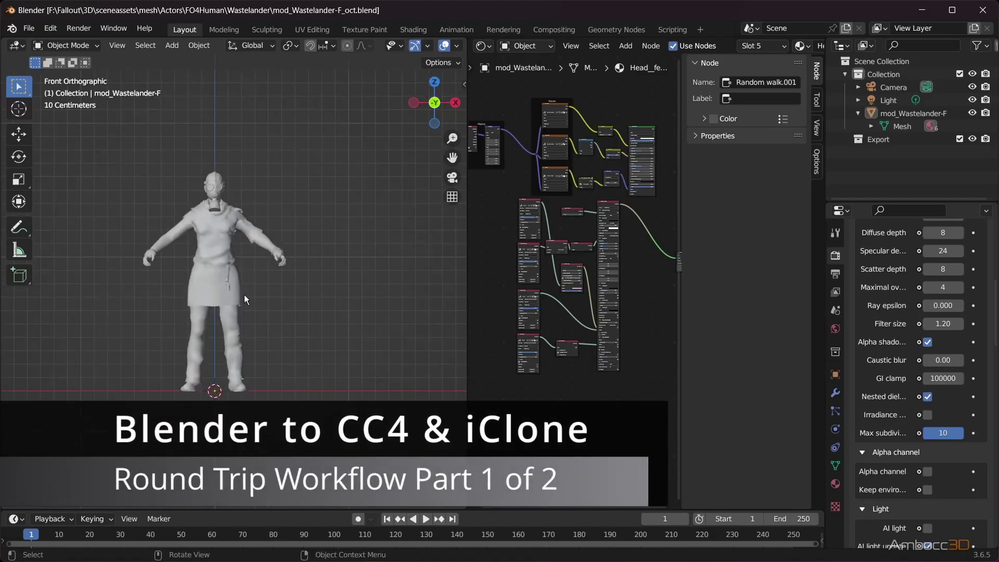
Step: Expand the 3D viewport over the shader editor, with the full character in front view
key("KP_3")
key("KP_1")
scroll(244, 294, "up", 5)
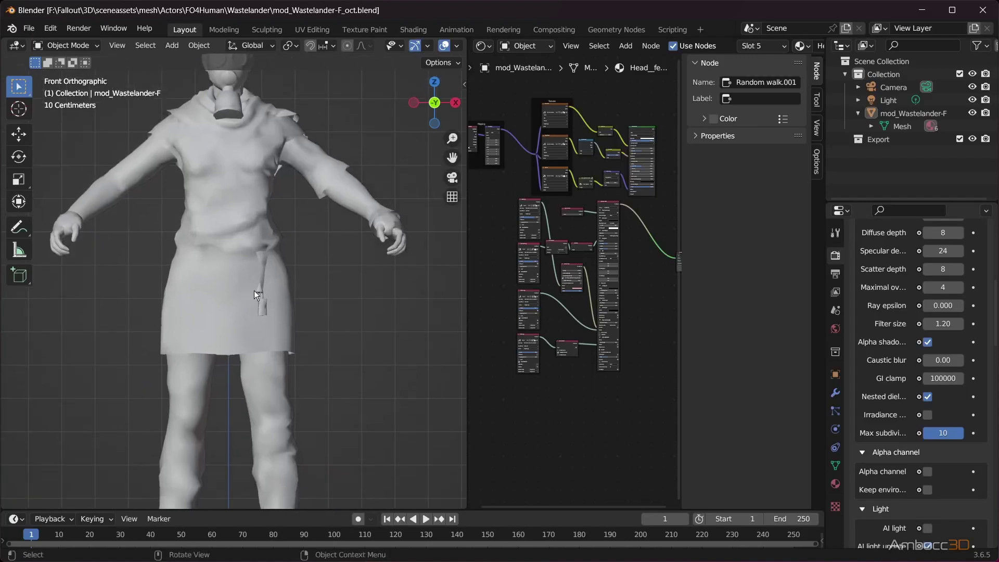
scroll(254, 290, "down", 3)
middle_click_drag(255, 291, 264, 286, "shift")
scroll(264, 288, "up", 1)
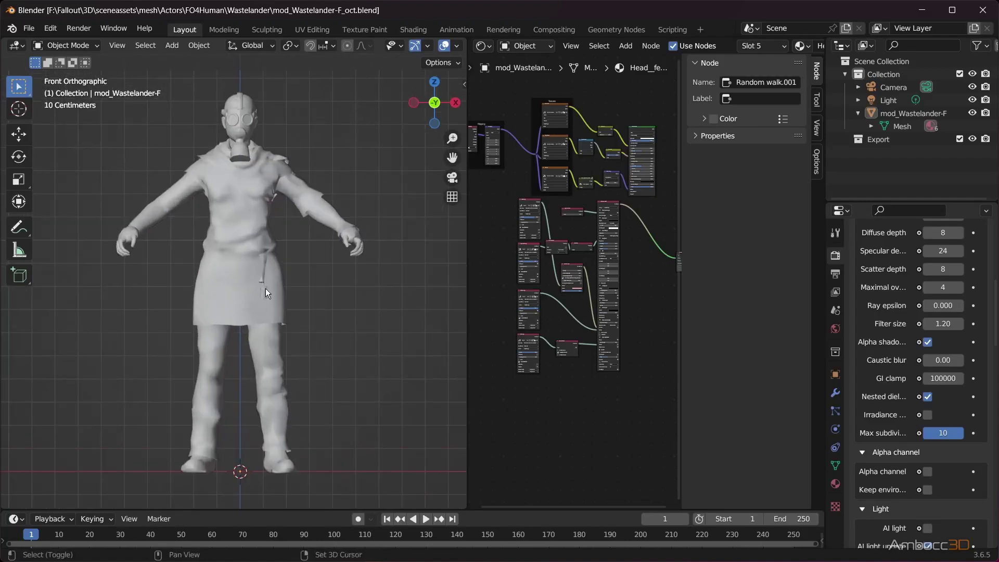
scroll(265, 288, "up", 1, "shift")
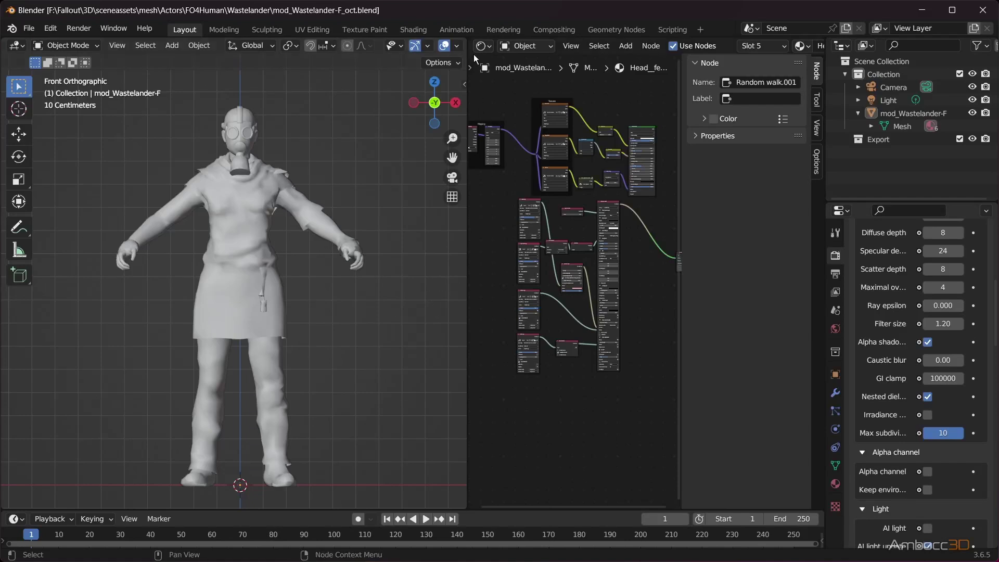
left_click_drag(463, 42, 518, 70)
scroll(459, 277, "down", 5)
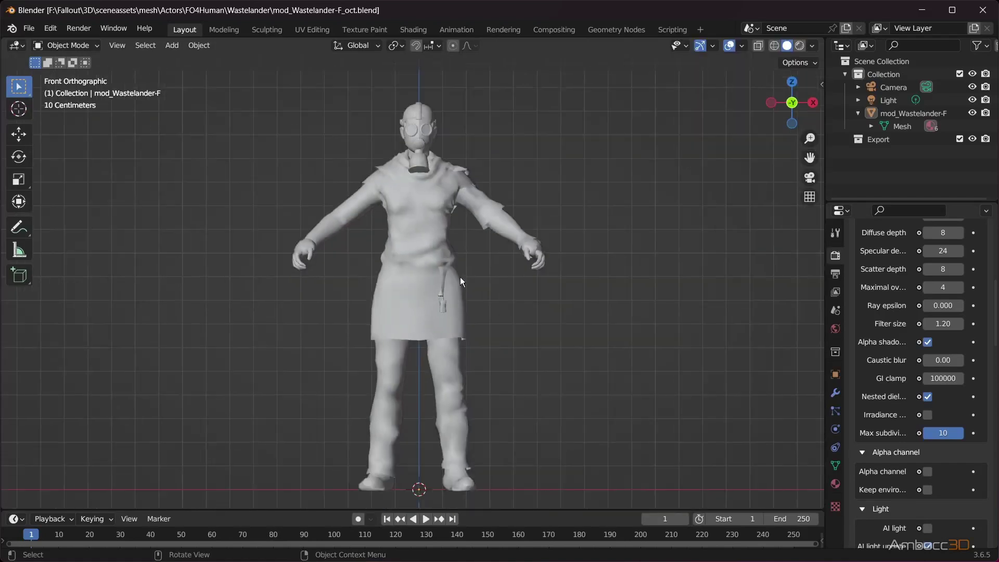
Step: Examine the character's textured materials in rendered shading from an angle and from the front
left_click(799, 45)
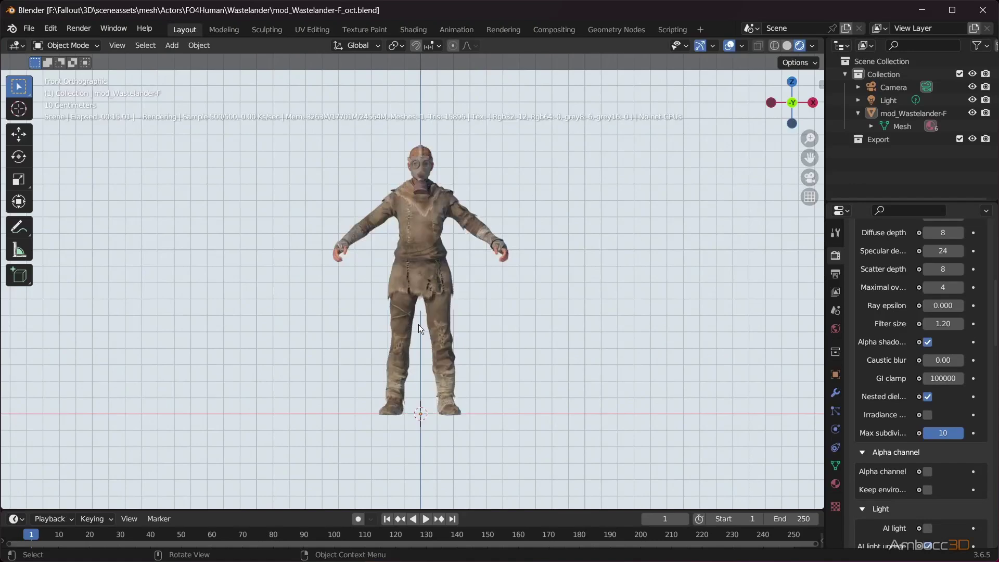
middle_click_drag(418, 324, 341, 276)
scroll(432, 249, "up", 5)
key("KP_1")
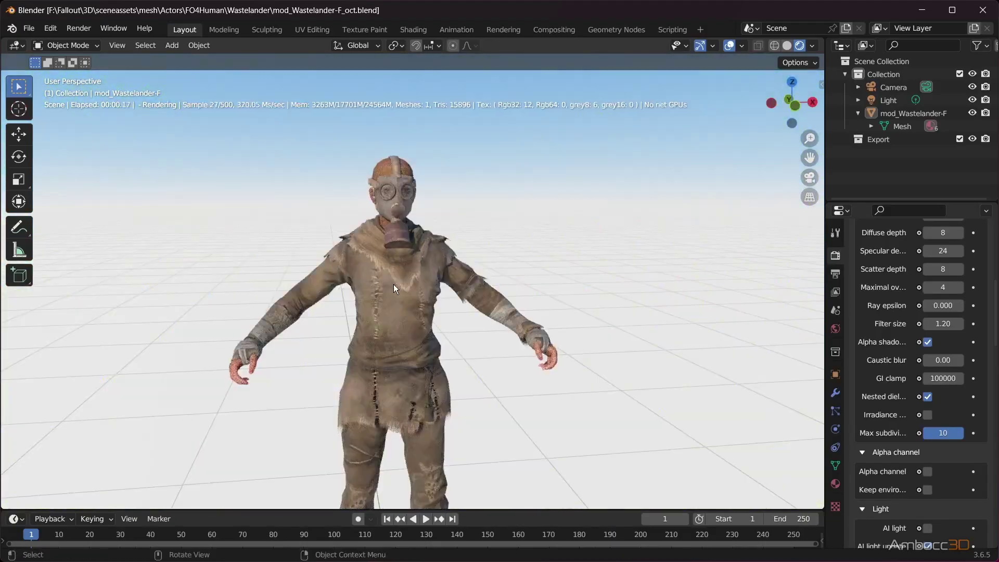
scroll(424, 279, "down", 5)
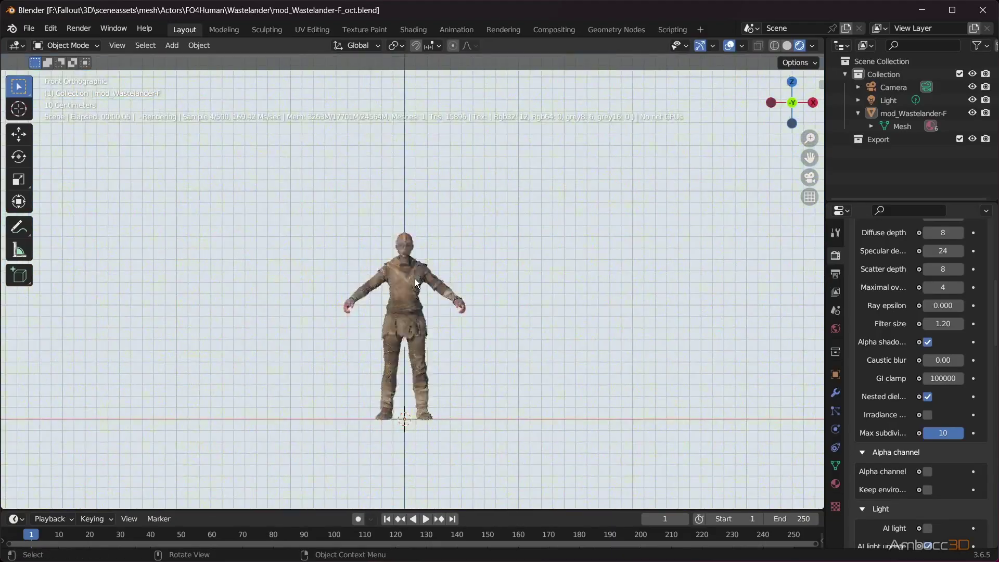
middle_click_drag(410, 308, 417, 283, "shift")
scroll(412, 285, "up", 5)
scroll(411, 289, "down", 3)
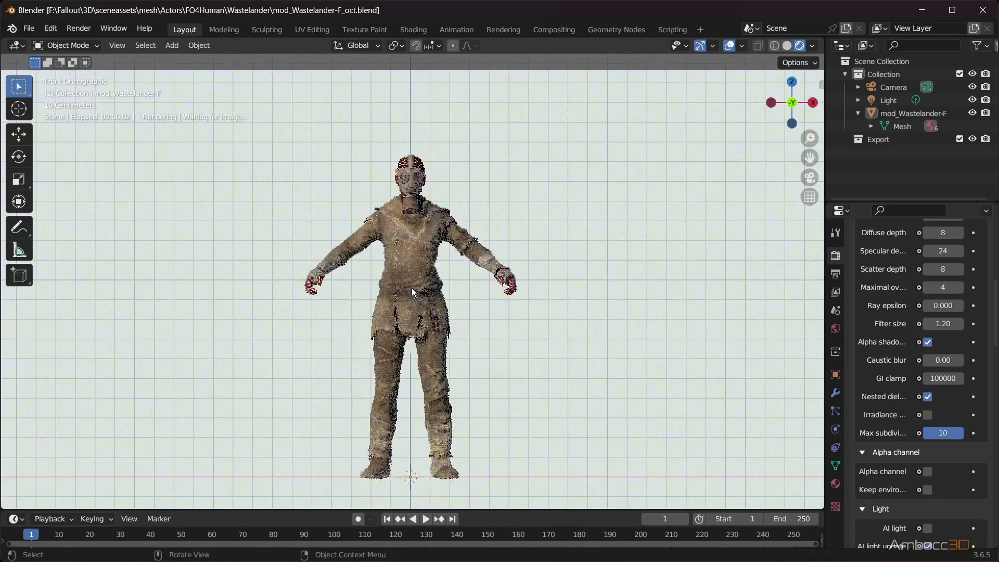
Step: Check the character in wireframe, return the viewport to solid shading and select the mod_Wastelander-F object
left_click(773, 45)
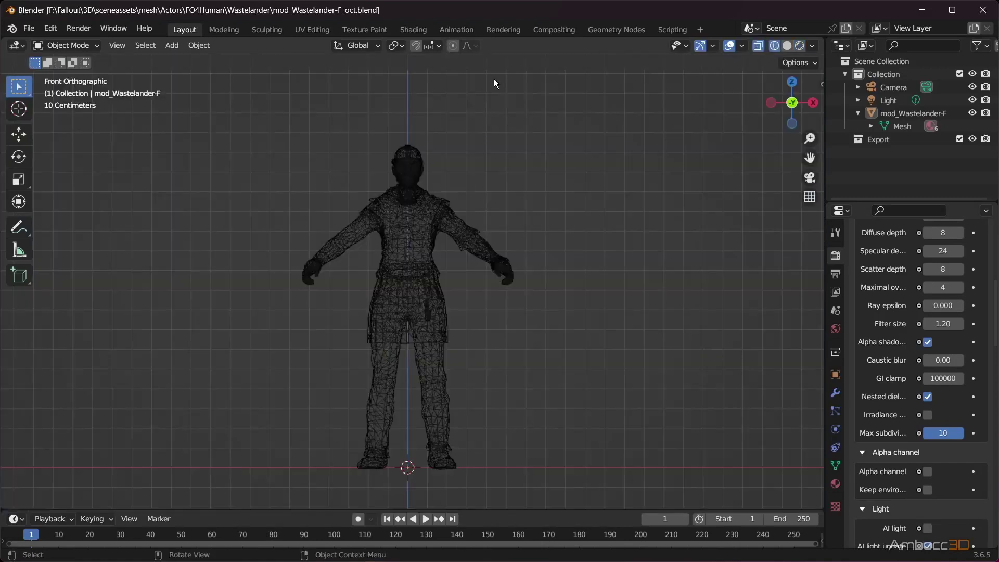
left_click(788, 46)
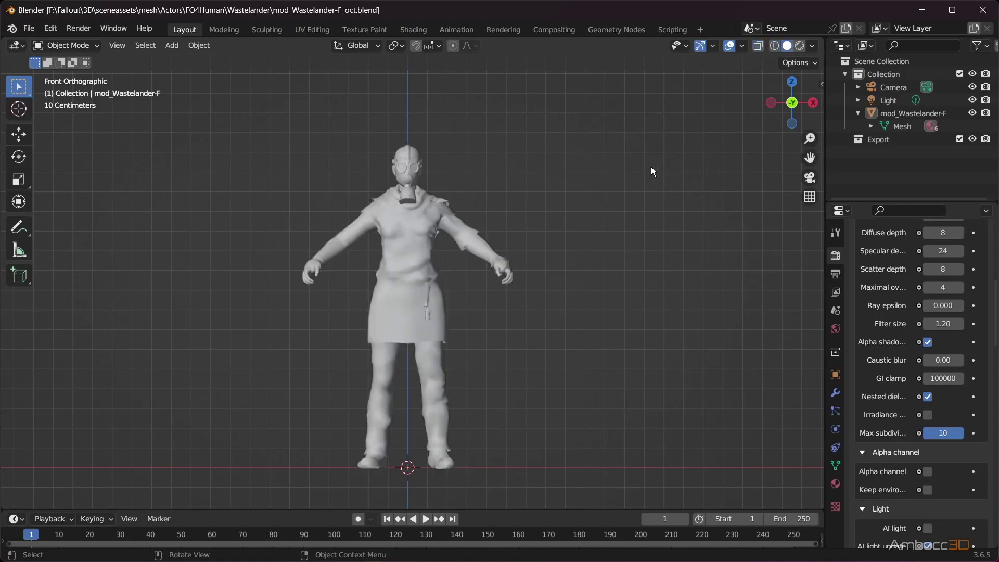
left_click(441, 237)
left_click(294, 84)
left_click(401, 199)
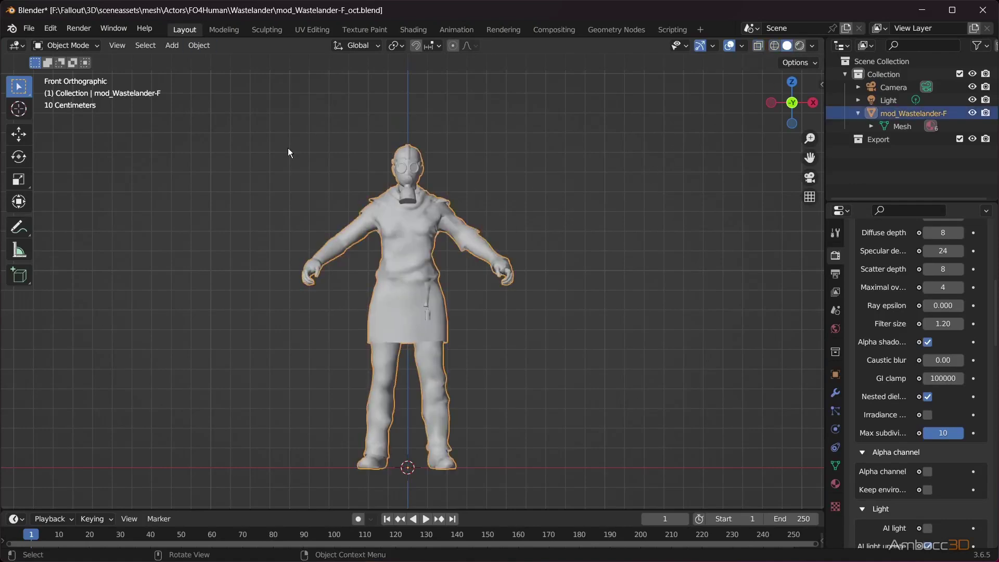
Step: Export the scene as an FBX file named mod_Wastelander-F_oct_Export2CC4.fbx in the Wastelander folder
left_click(28, 28)
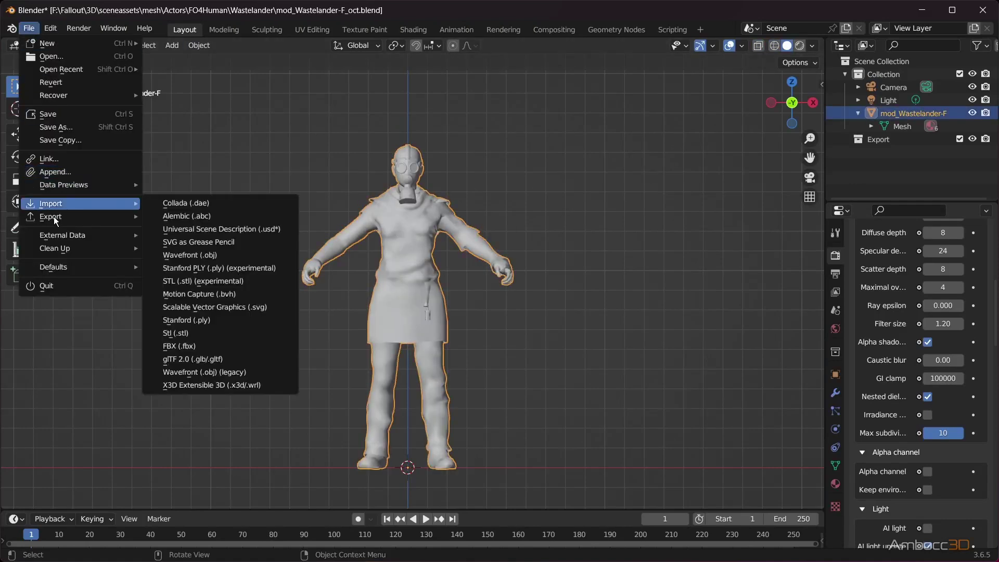
mouse_move(57, 220)
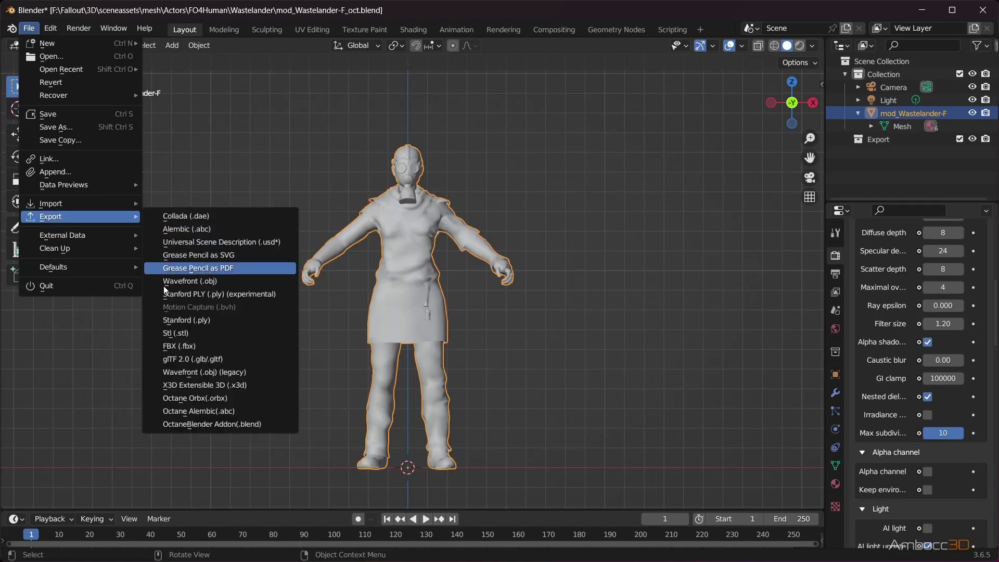
left_click(182, 346)
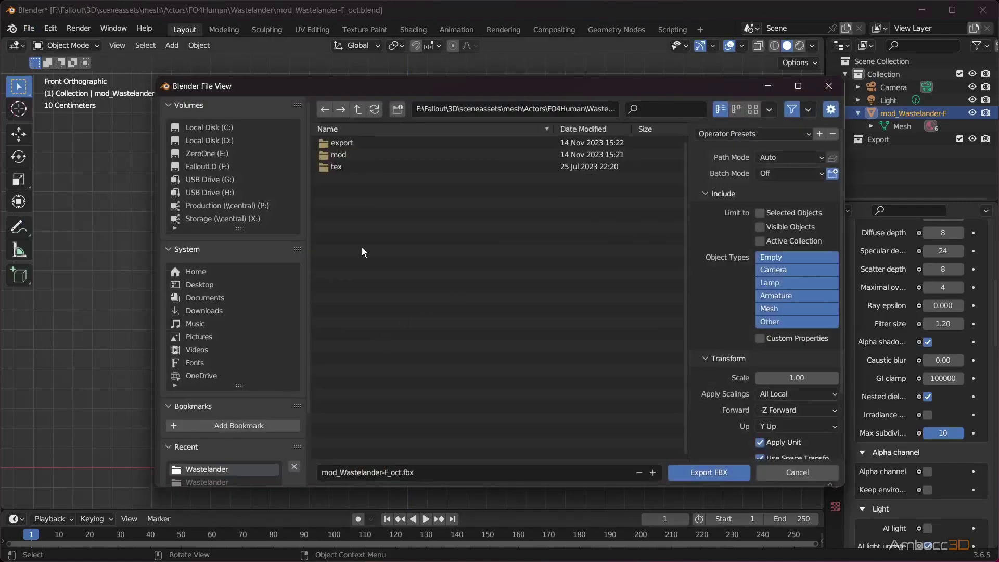
left_click_drag(396, 87, 313, 92)
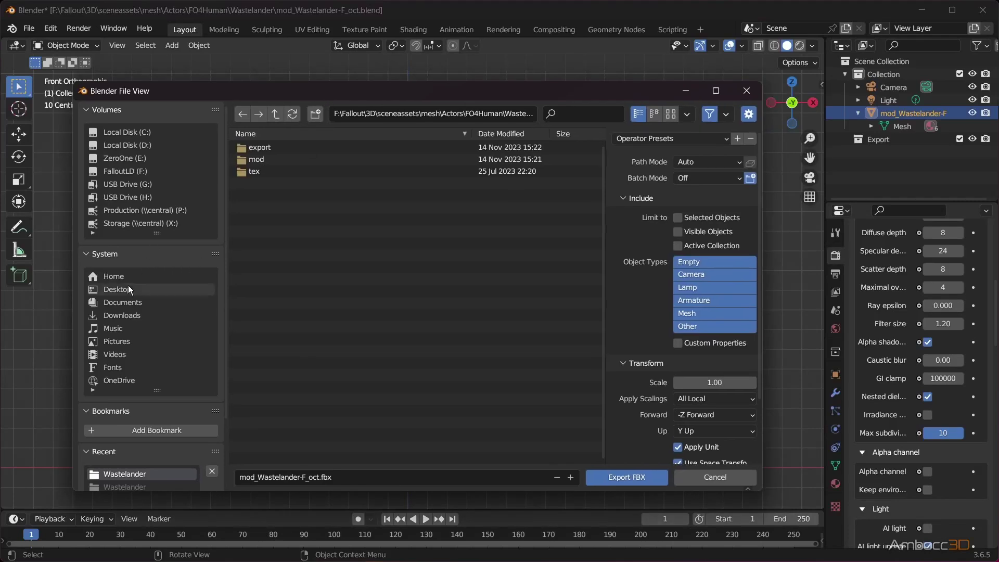
scroll(128, 289, "down", 4)
left_click(307, 477)
type("_Export2CC4")
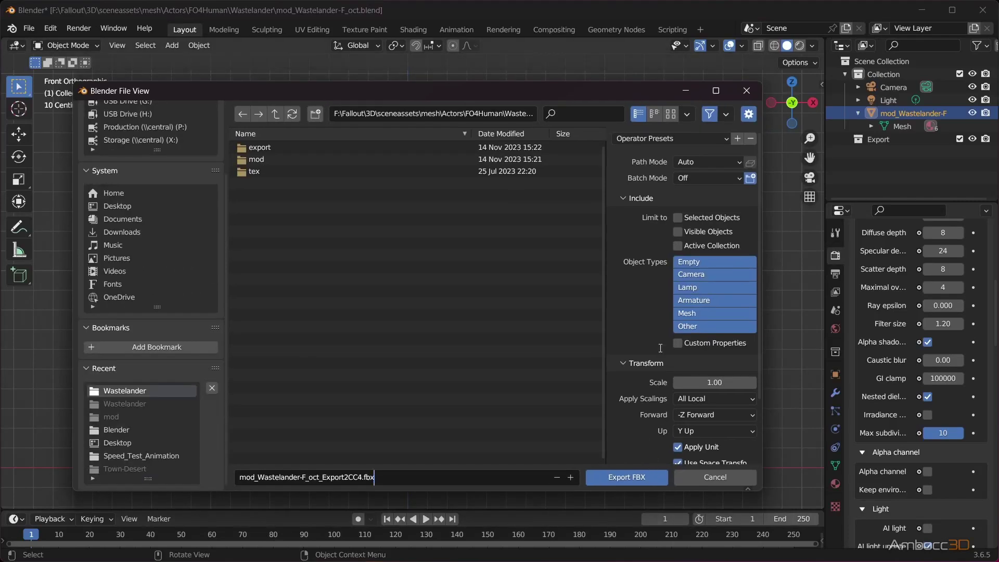
scroll(644, 339, "down", 5)
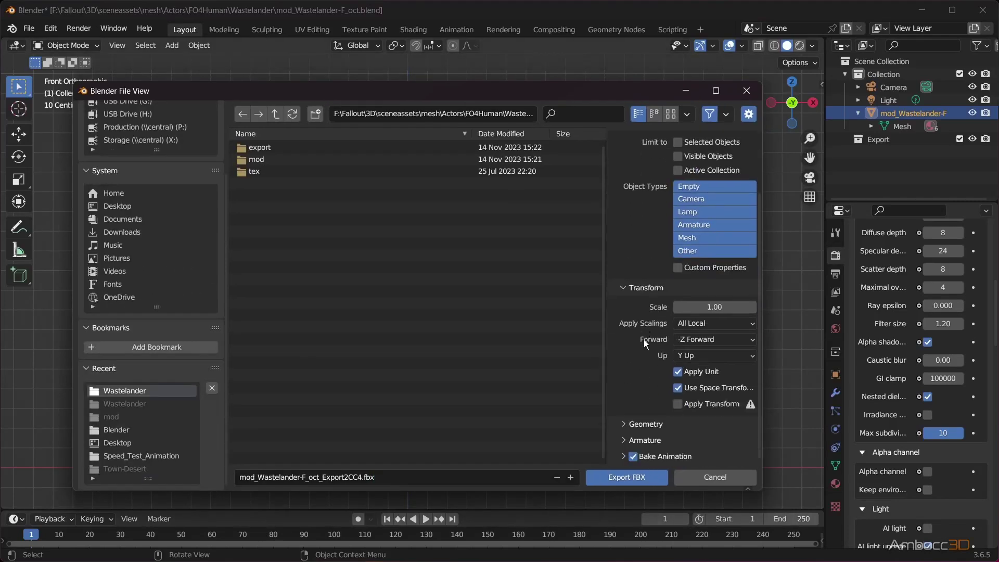
scroll(645, 339, "up", 5)
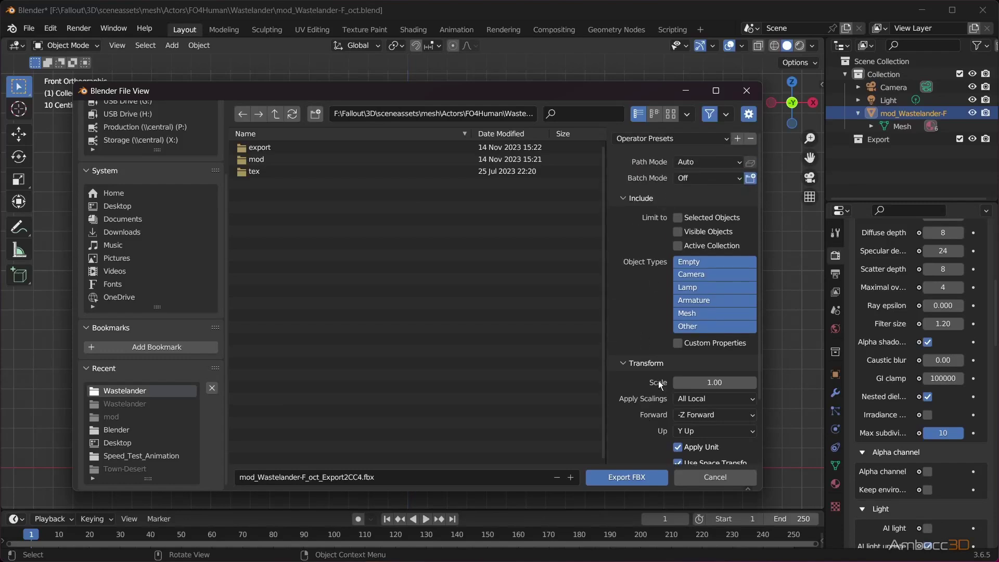
left_click(634, 478)
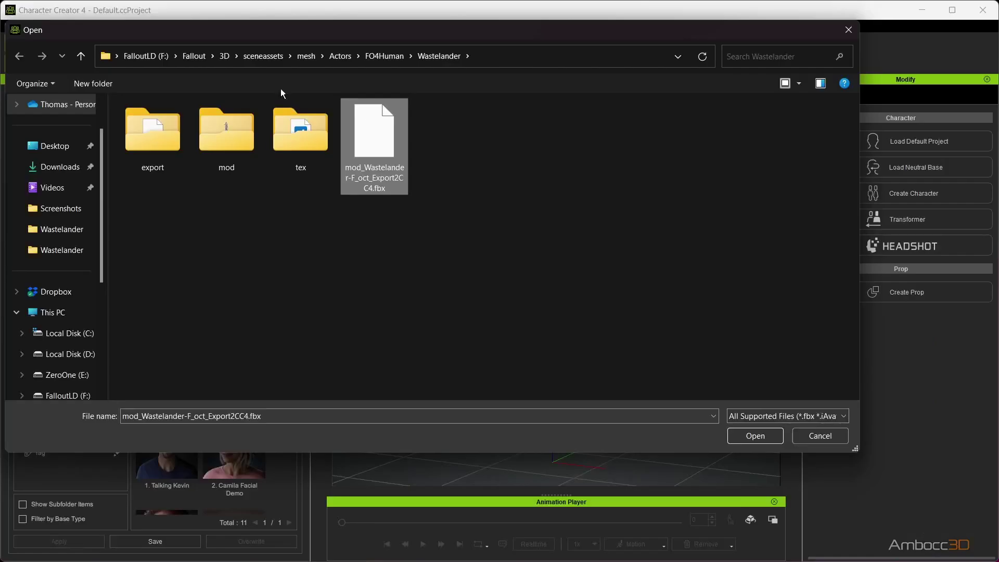
Step: In Character Creator 4, import mod_Wastelander-F_oct_Export2CC4.fbx as a prop, with the file browser in list view
left_click(799, 84)
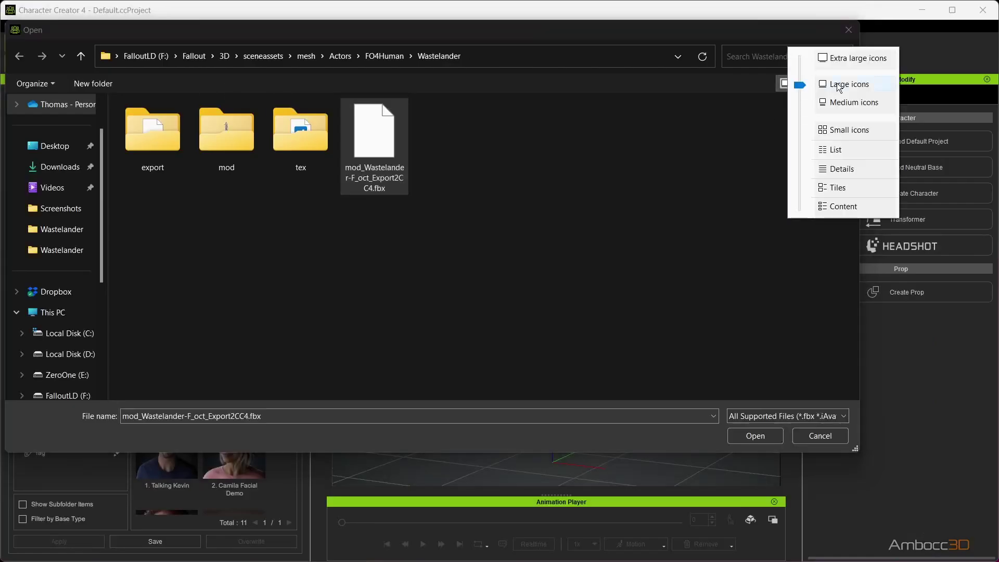
left_click(836, 149)
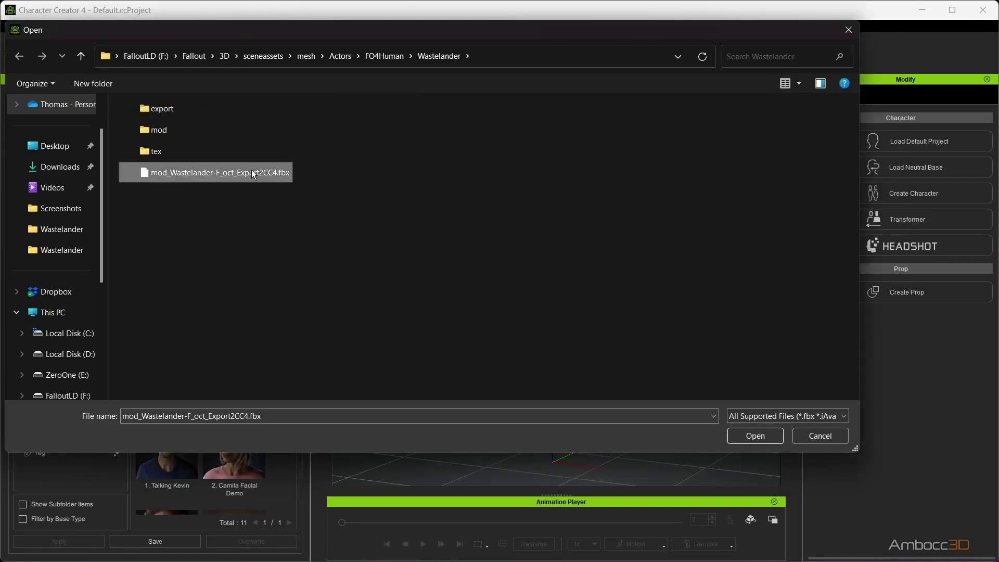
left_click(759, 436)
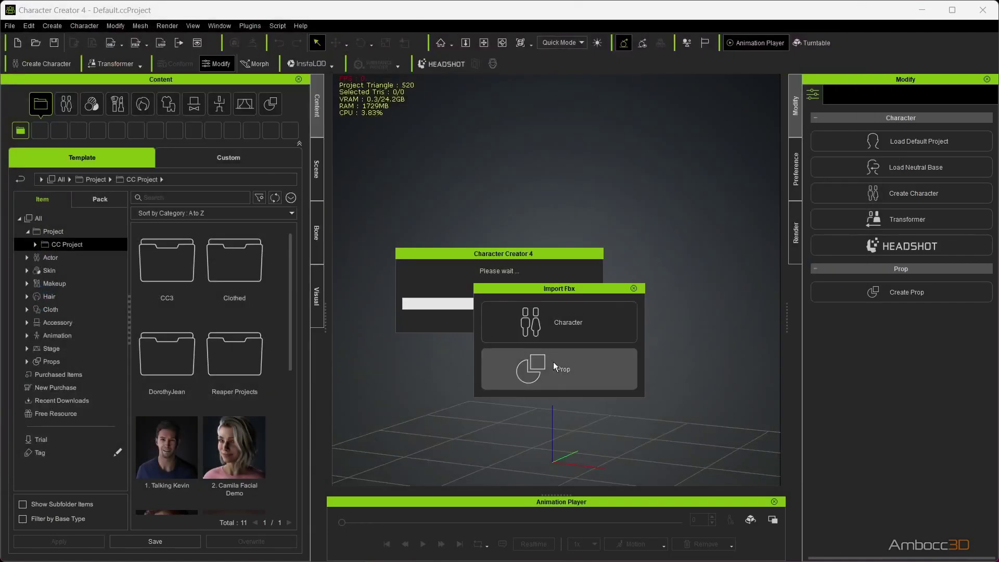
left_click(559, 371)
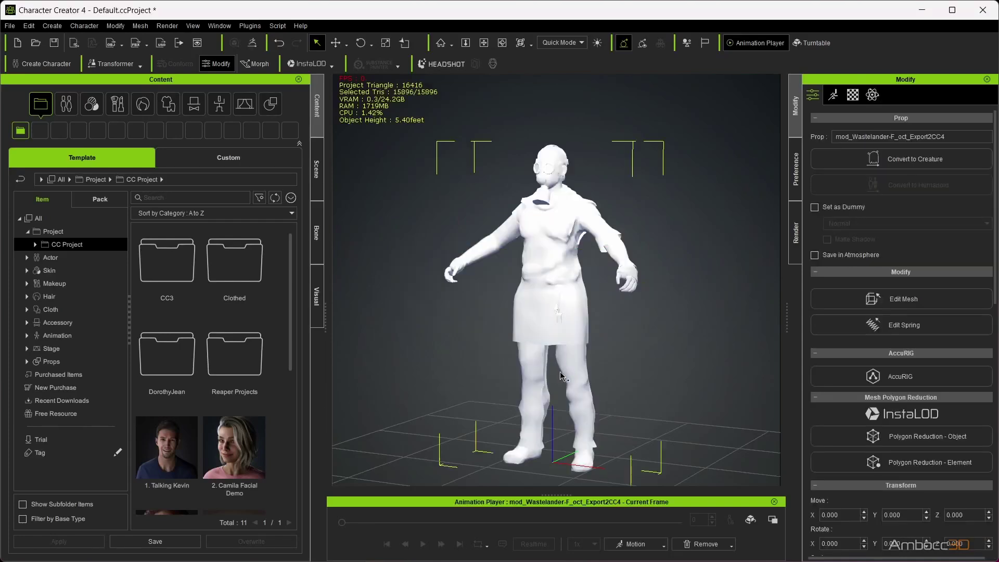
Step: Load OutfitM_d.png as the base color texture of the outfit material
right_click_drag(517, 366, 612, 366)
left_click(853, 95)
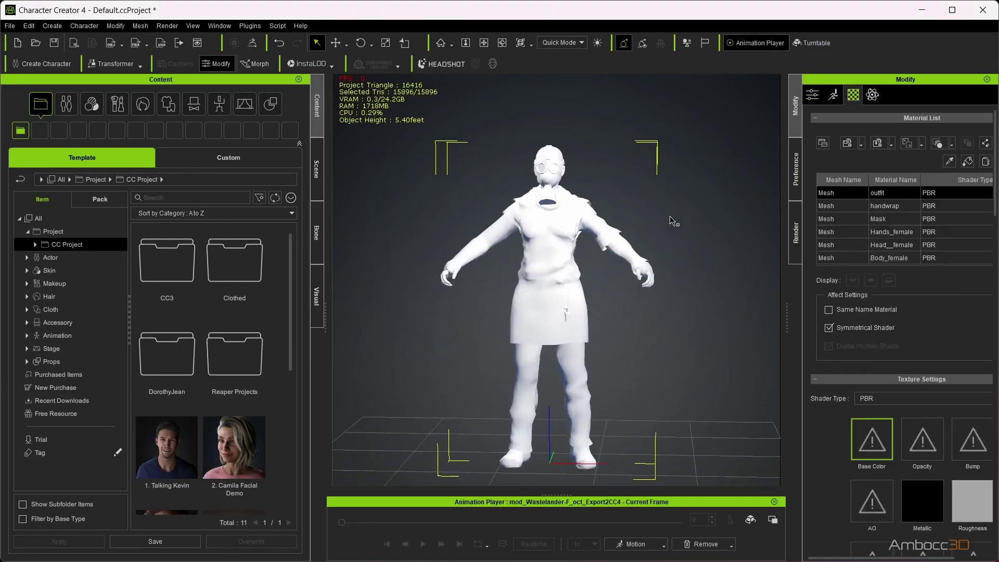
left_click(867, 443)
left_click(787, 172)
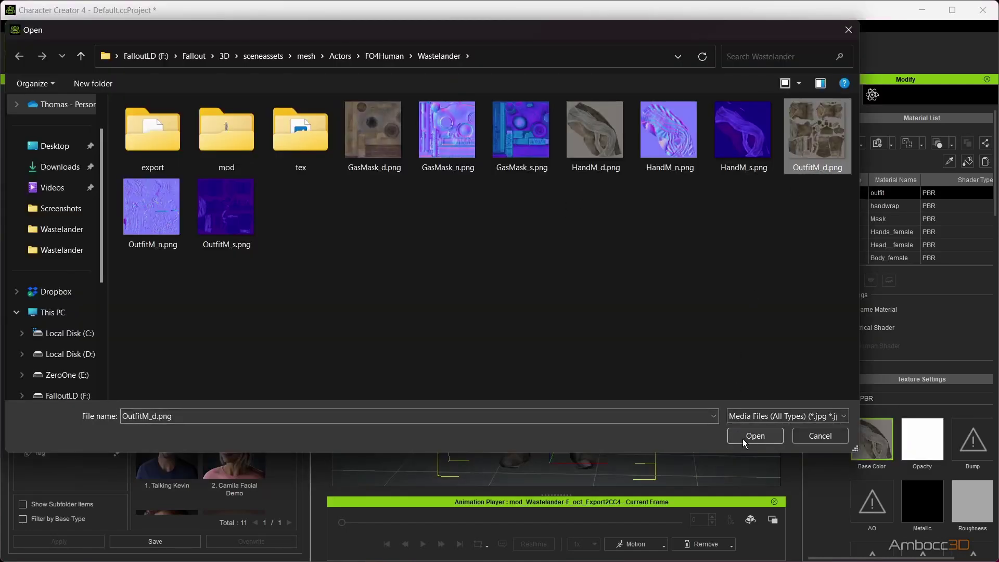
left_click(739, 436)
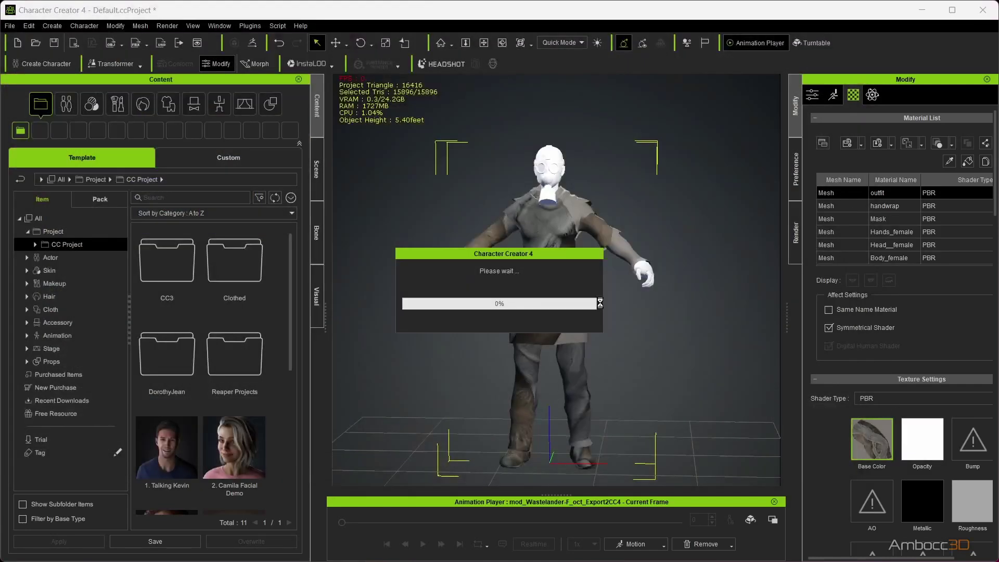
Step: Load HandM_d.png as the base color texture of the handwrap material
left_click(884, 206)
left_click(883, 433)
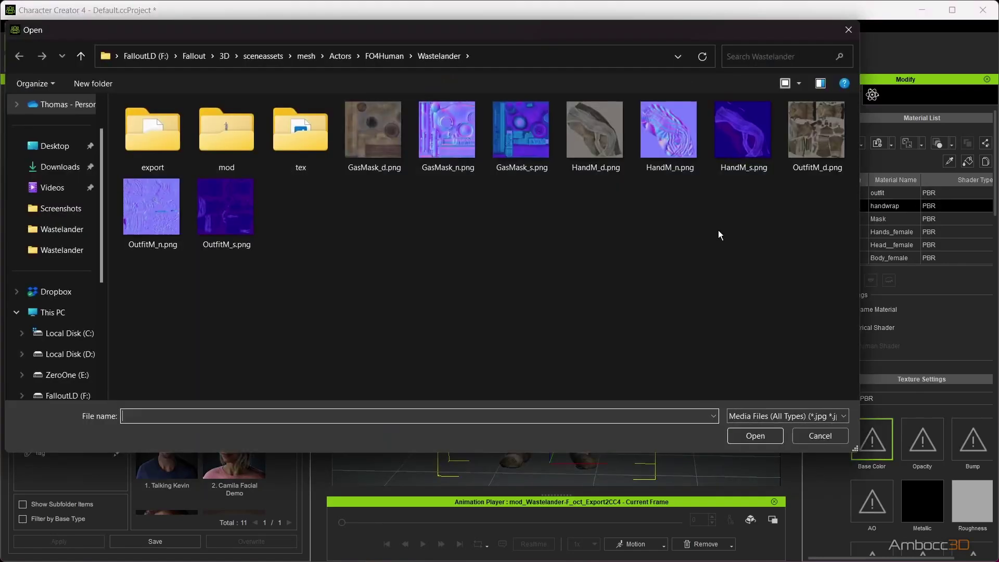
left_click(595, 136)
left_click(742, 438)
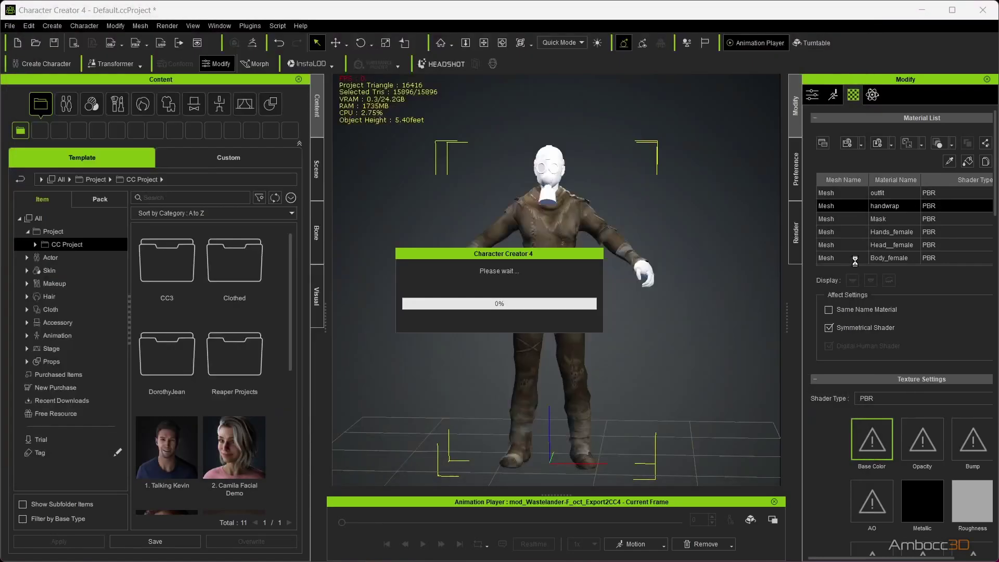
Step: Load GasMask_d.png as the base color texture of the Mask material
left_click(885, 221)
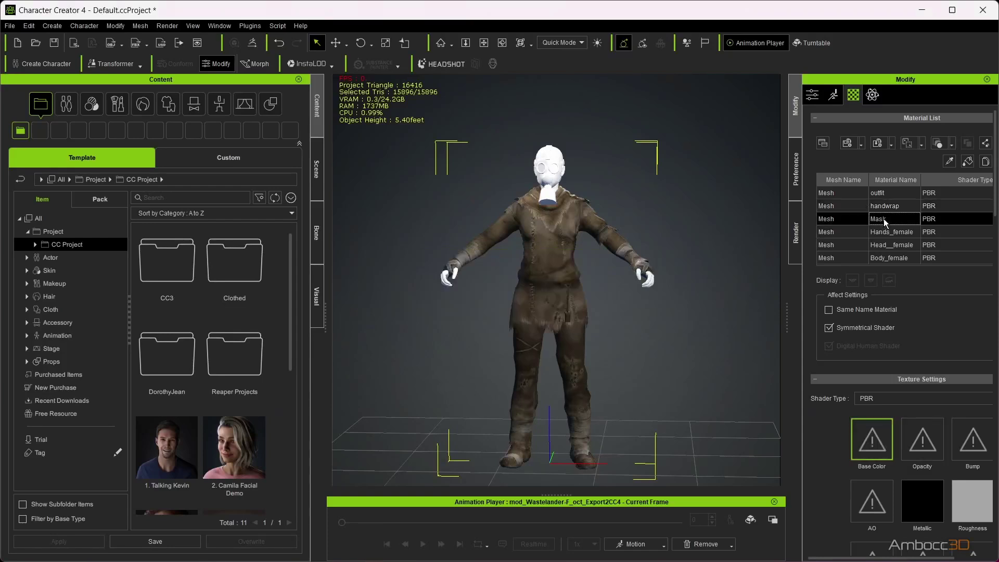
left_click(868, 449)
left_click(373, 125)
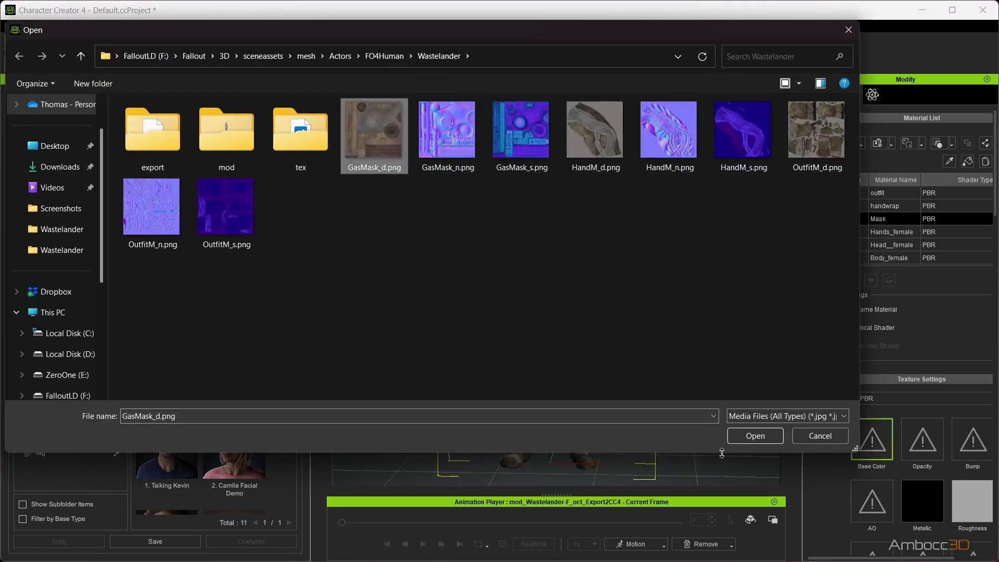
left_click(755, 435)
Step: Load FemaleBody_d.png from the FO4Human folder as the base color texture of the Body_female material
left_click(890, 232)
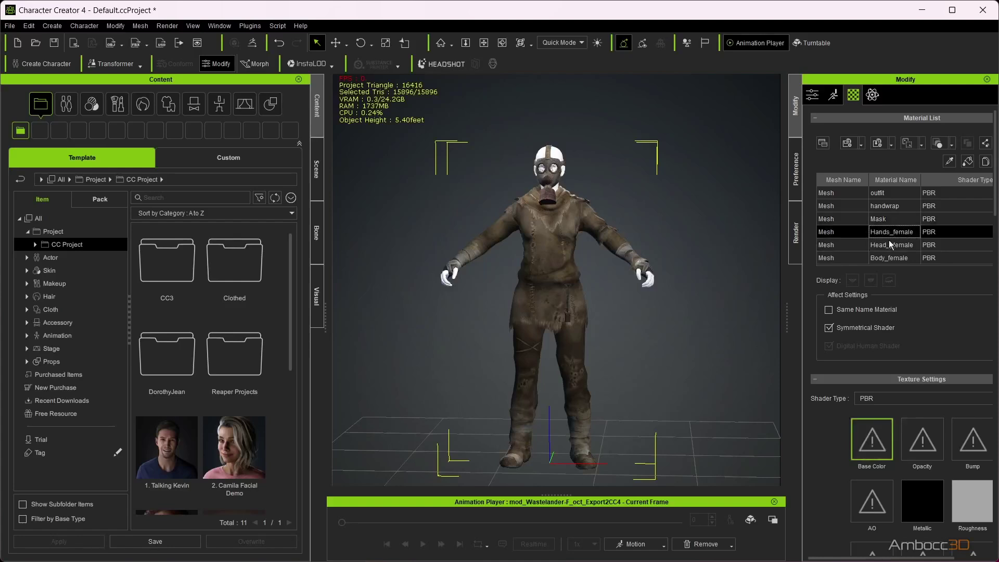
left_click(889, 258)
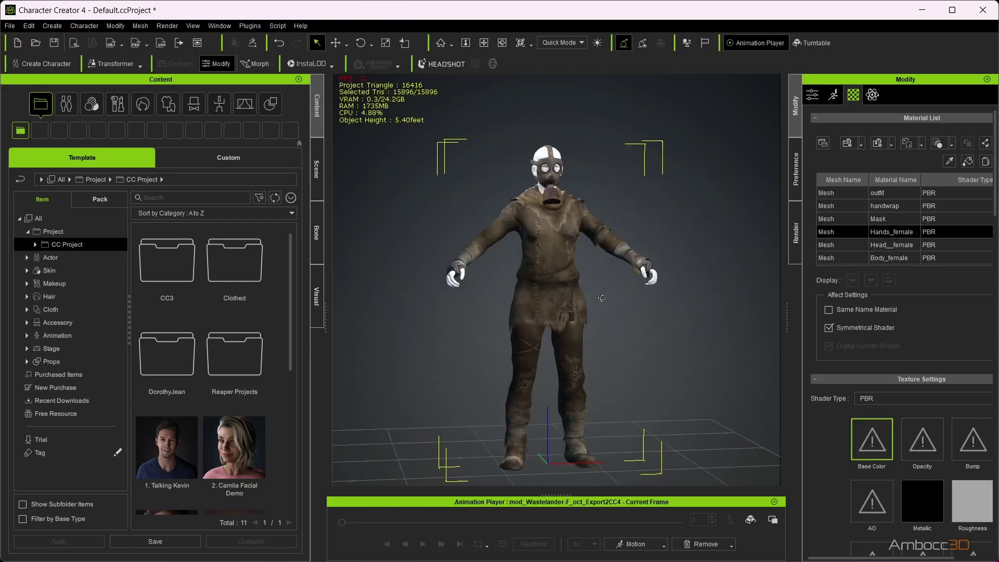
left_click(871, 440)
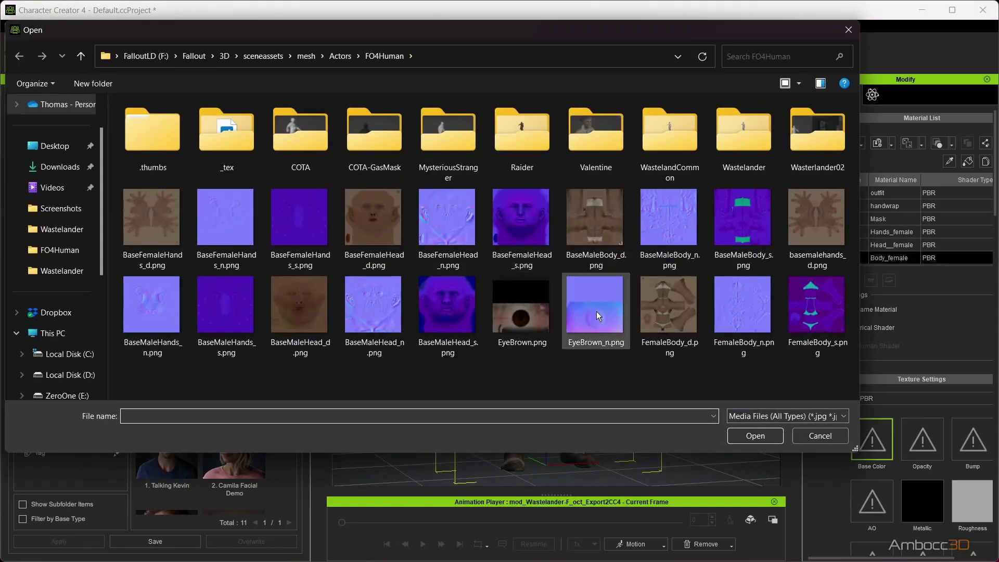
left_click(687, 333)
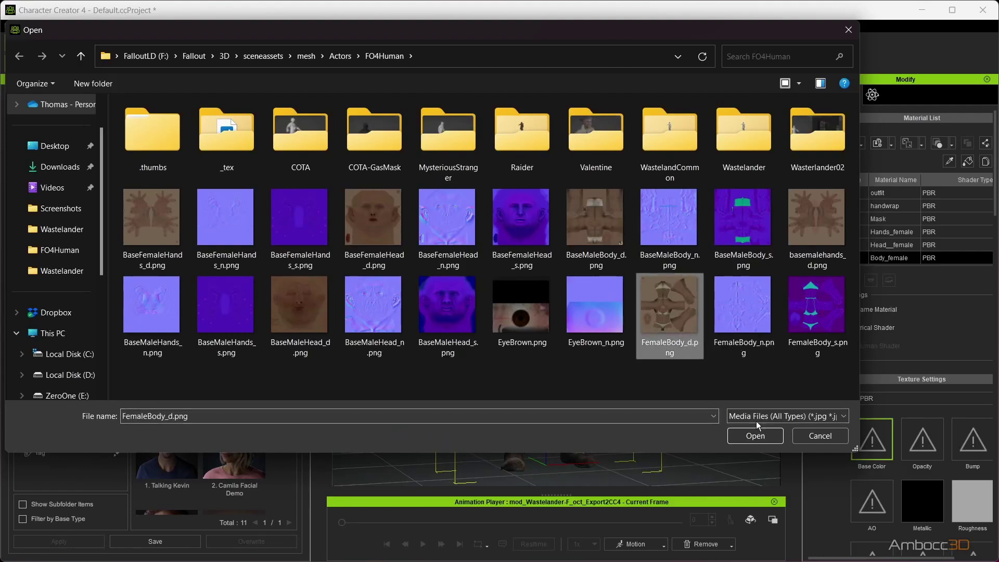
left_click(755, 436)
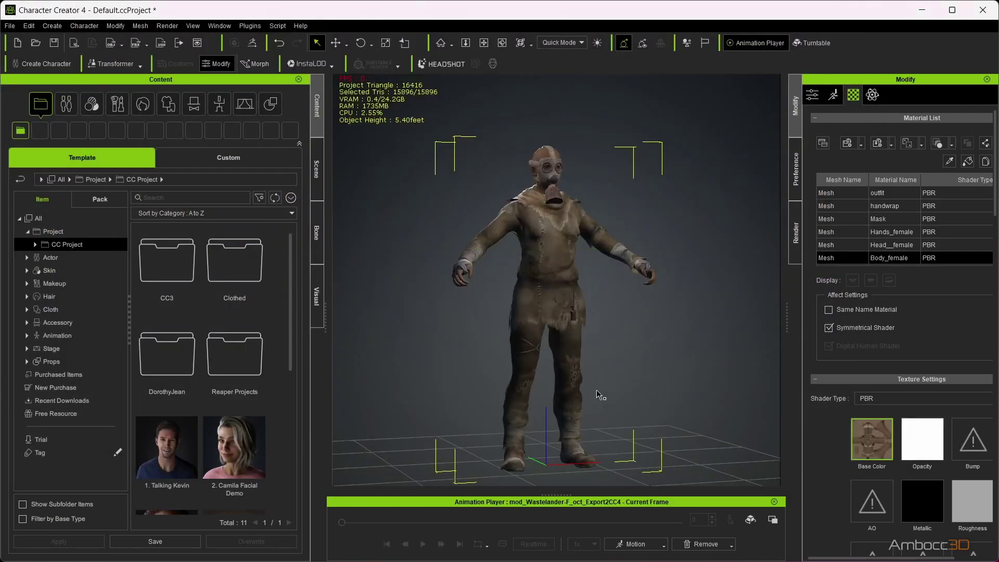
Step: Save the textured character project as Fallout-Female-Rig_001.ccProject in the Wastelander folder
right_click_drag(520, 350, 447, 339)
right_click_drag(590, 347, 390, 352)
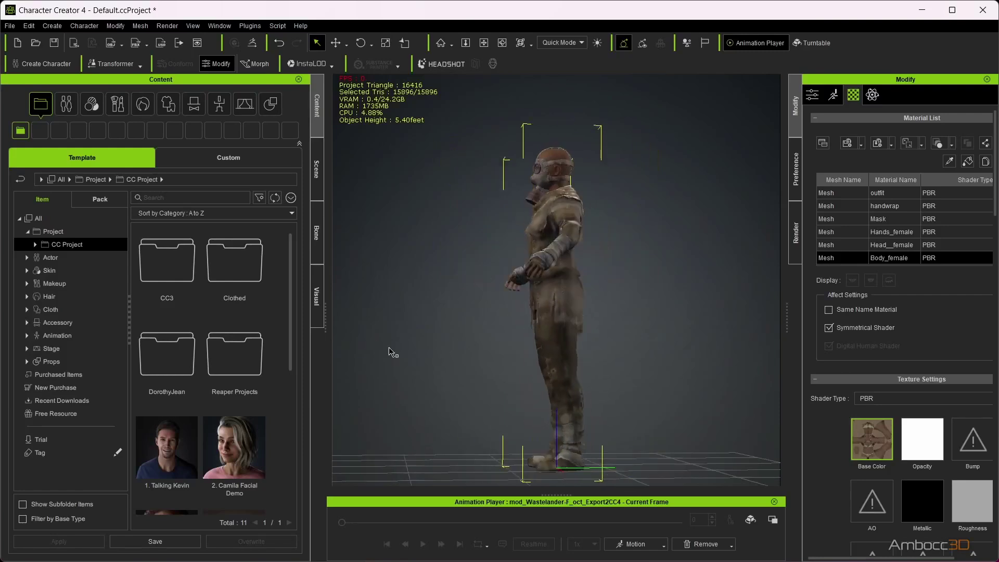
right_click_drag(524, 324, 404, 348)
key("f")
left_click(9, 25)
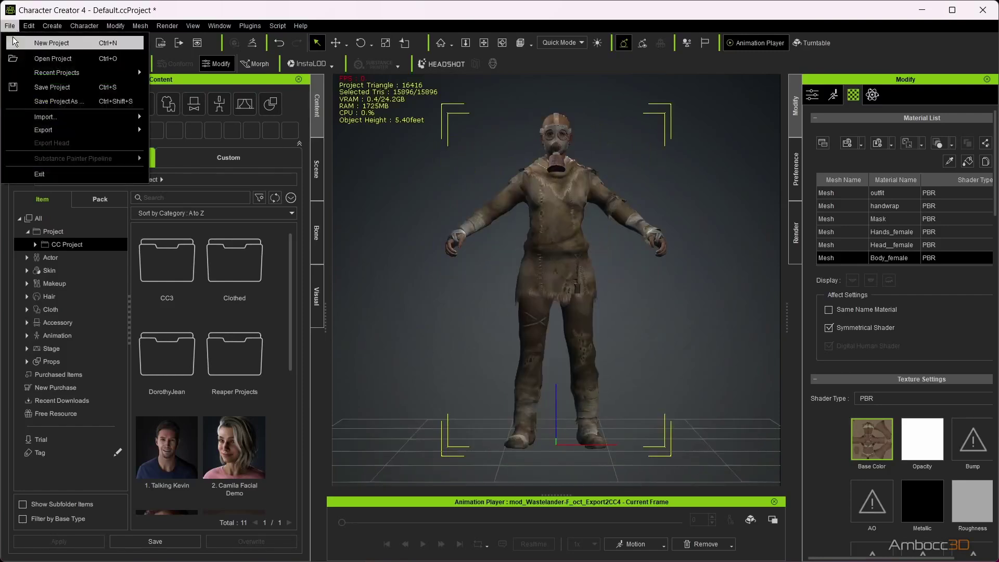
left_click(46, 97)
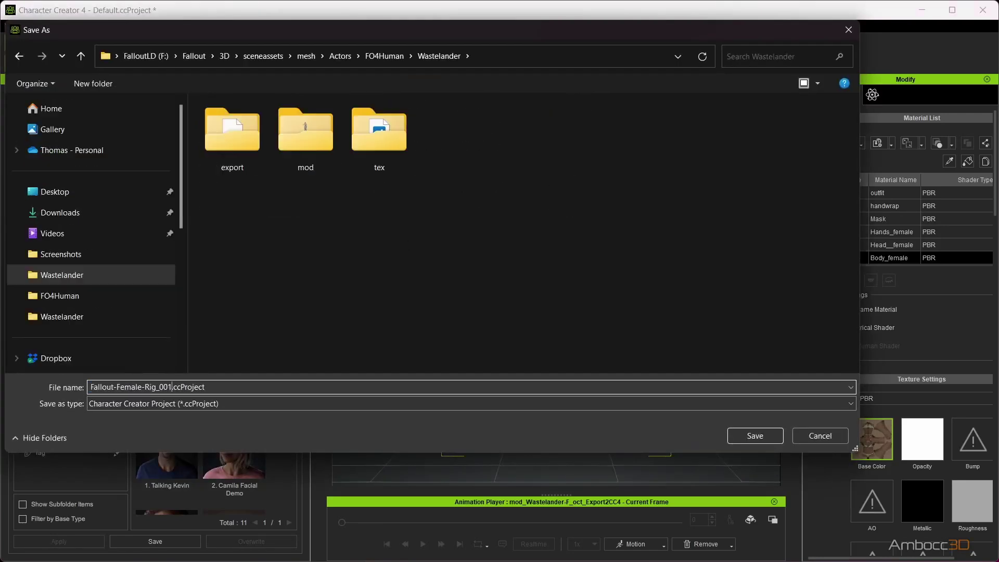
left_click(745, 436)
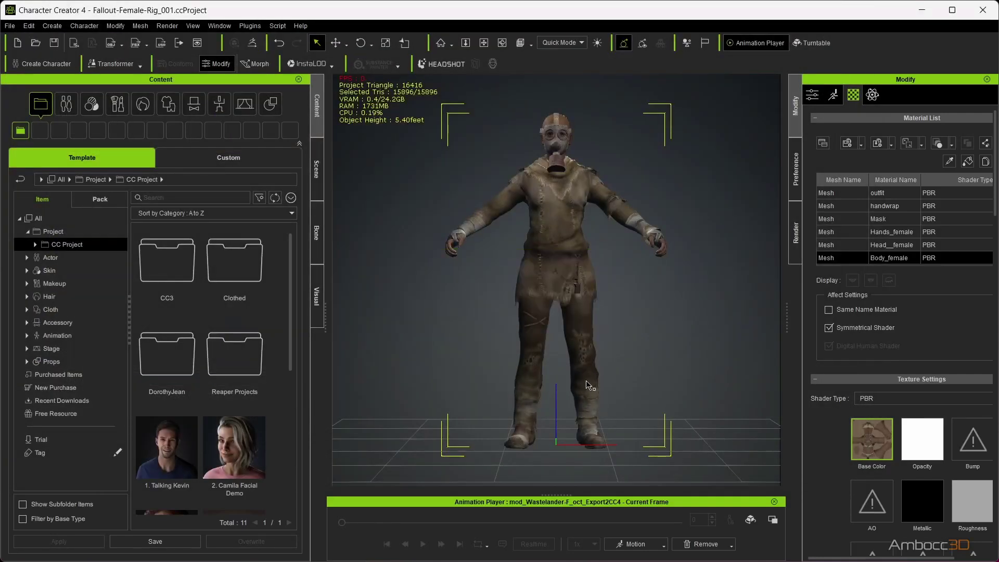
Step: Start AccuRIG on the Wastelander prop, close the Animation Player and create joint guides for all meshes
left_click(642, 43)
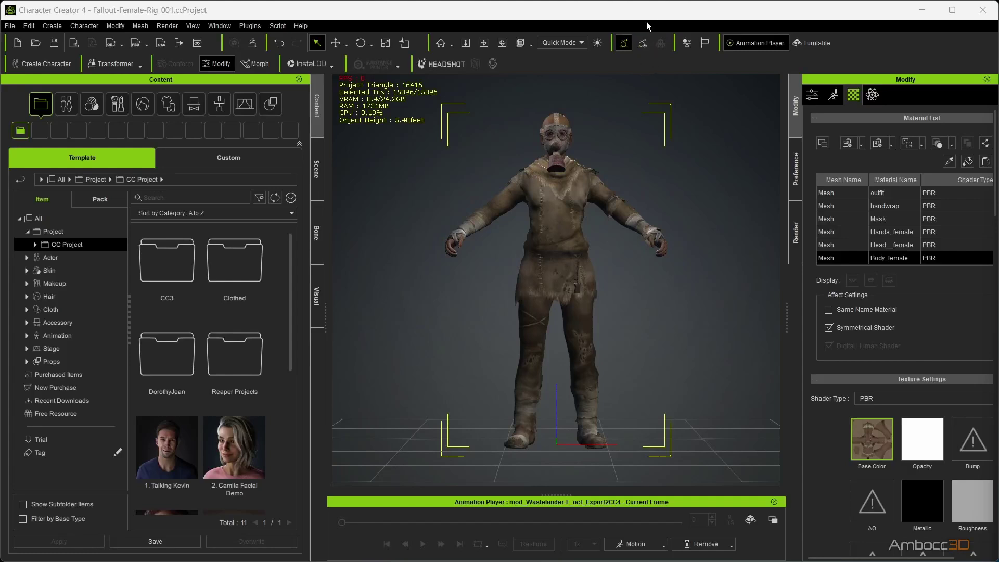
left_click(812, 95)
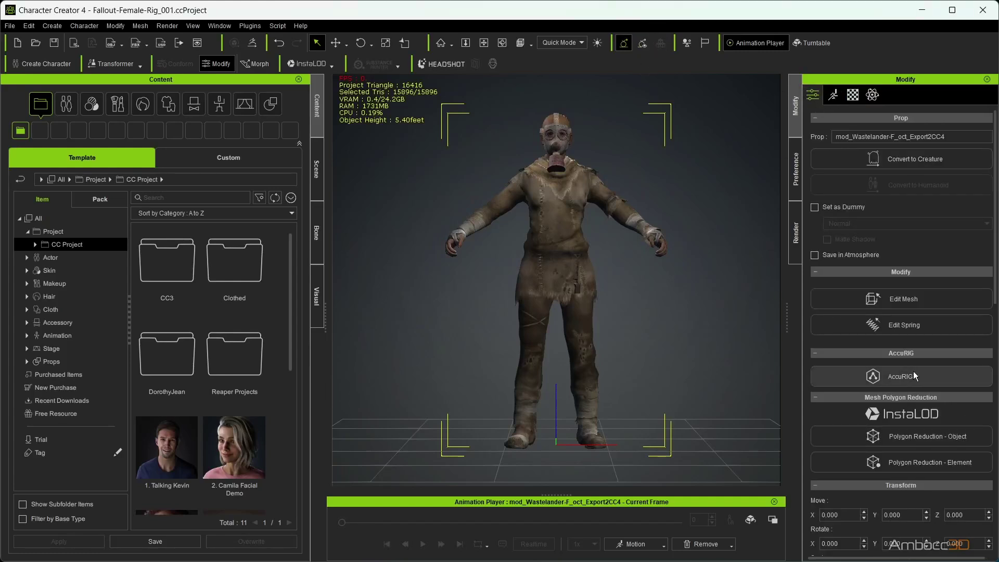
left_click(892, 379)
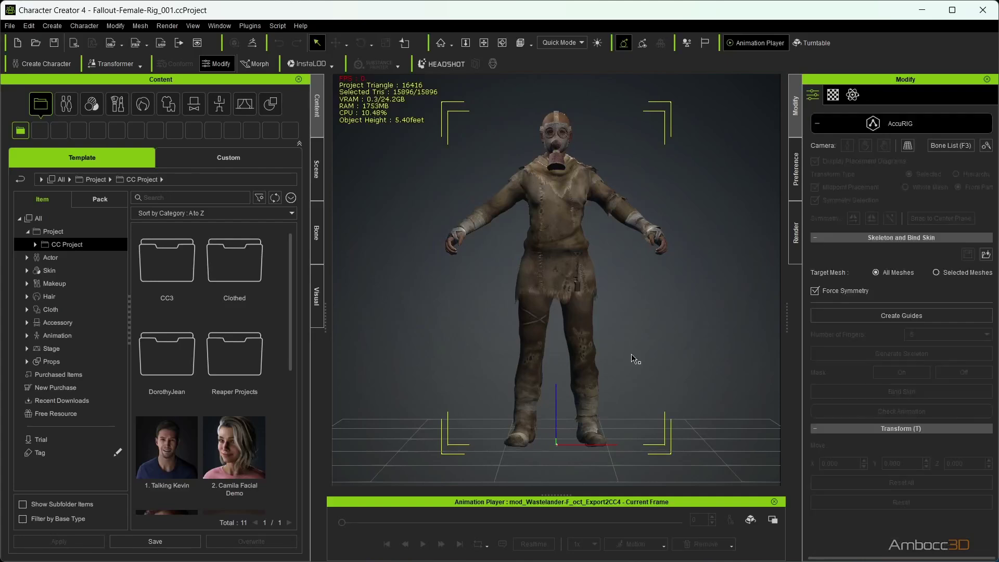
left_click(774, 502)
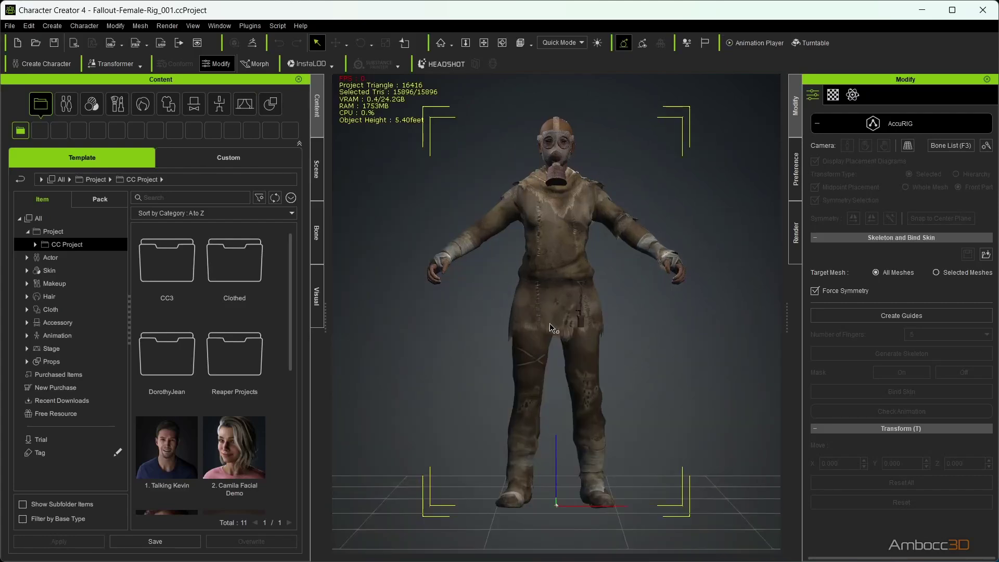
left_click(891, 315)
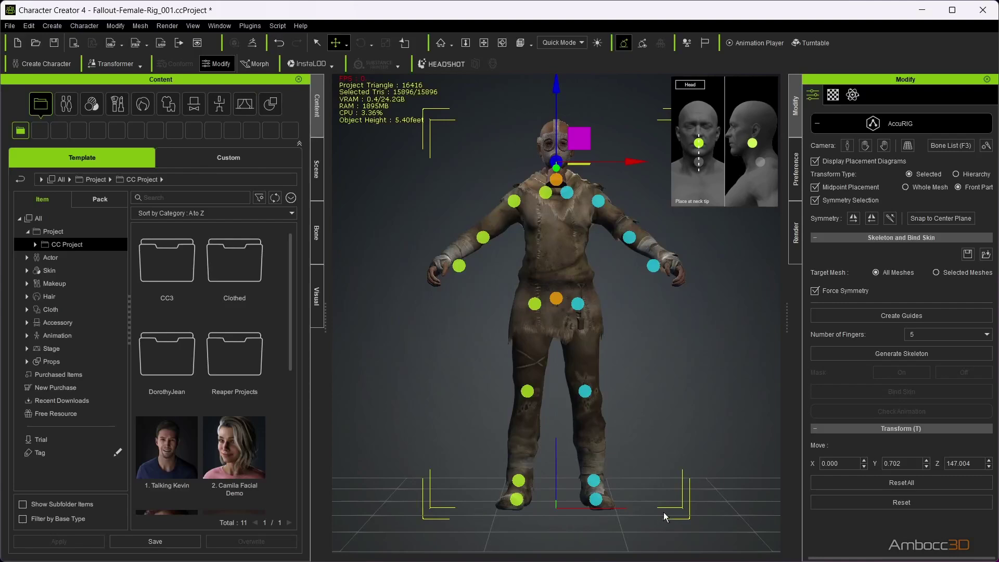
Step: Switch to the orthographic camera and move the head guide forward and up to the neck tip in side view
left_click(908, 146)
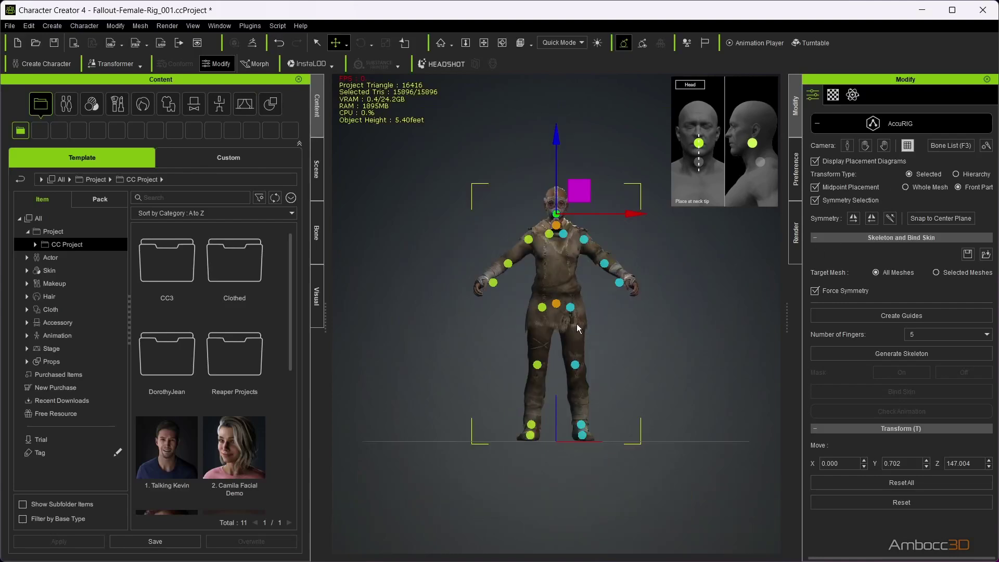
scroll(576, 323, "up", 5)
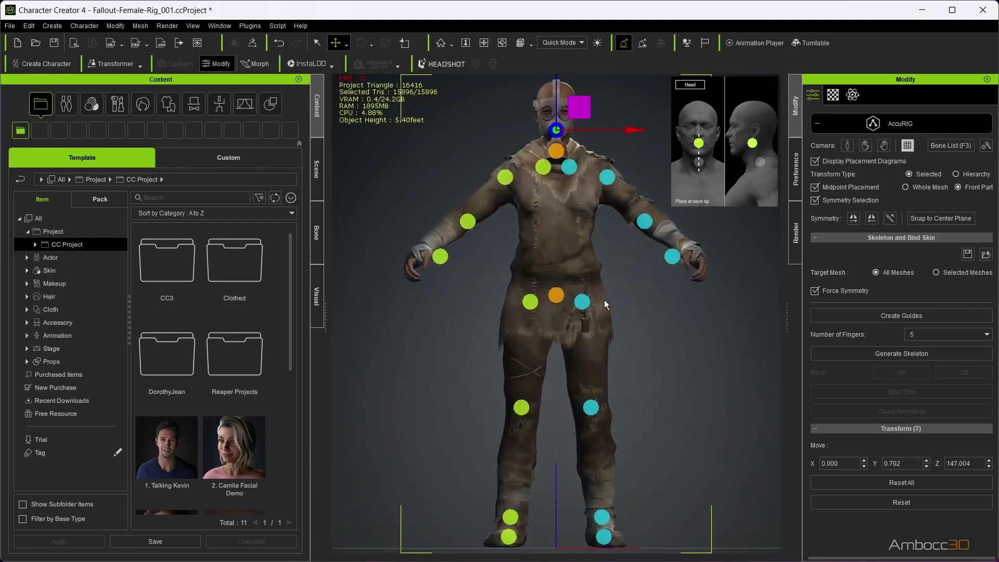
scroll(603, 300, "down", 1)
scroll(620, 300, "down", 1)
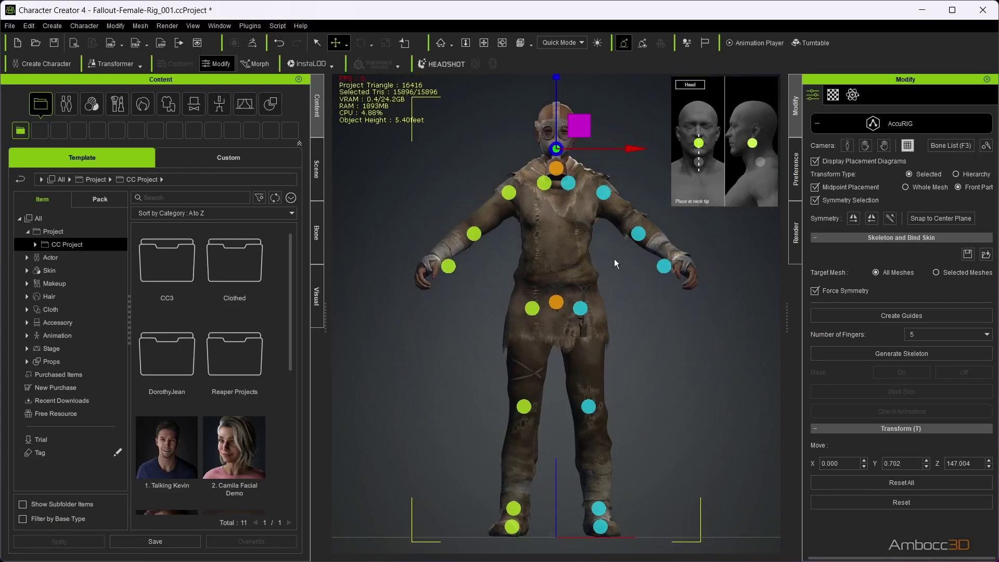
key("a")
middle_click_drag(657, 320, 672, 316)
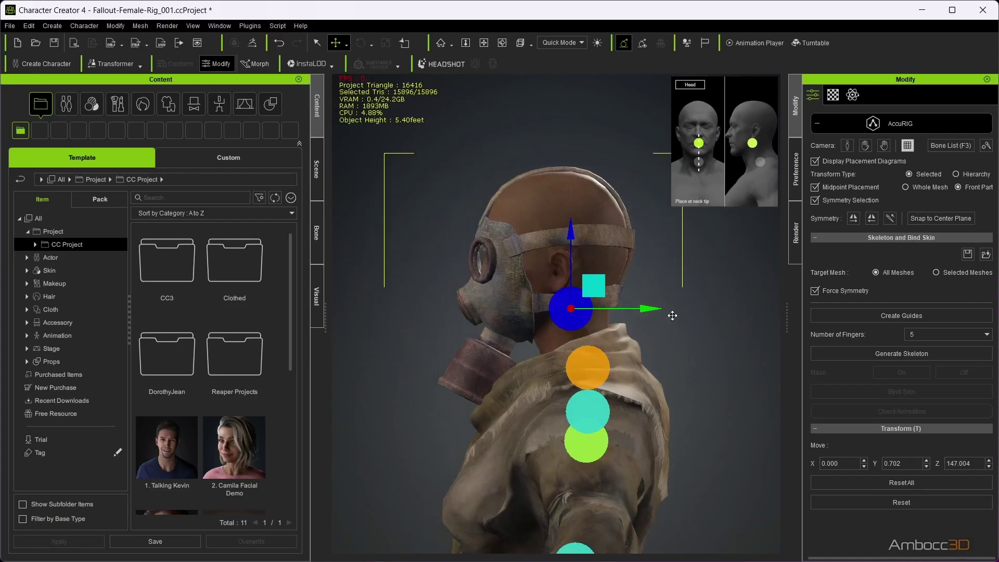
scroll(665, 316, "up", 3)
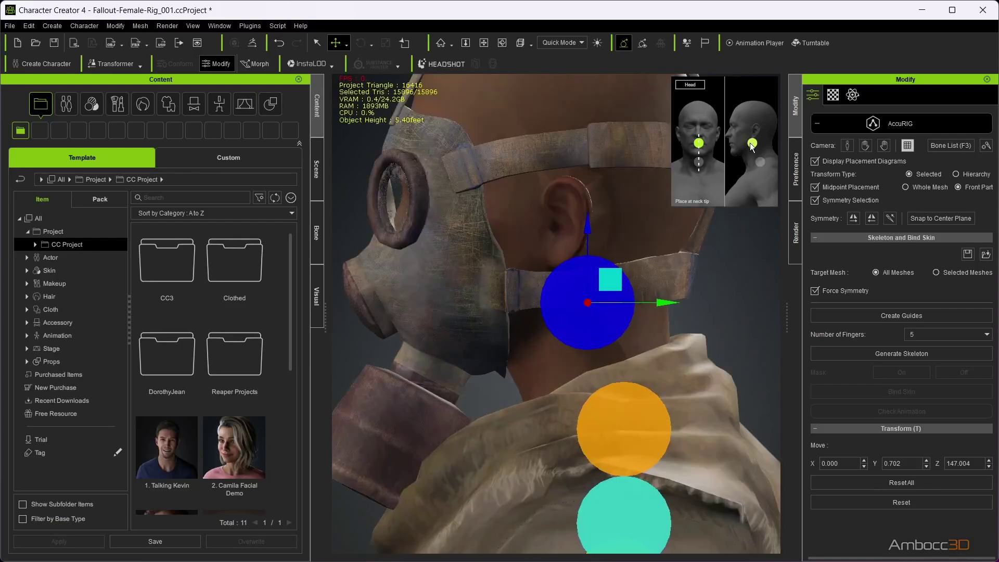
left_click_drag(617, 277, 602, 260)
Step: Check the neck guide, then move the left collarbone guide outward and up and the left shoulder guide inward
left_click(624, 429)
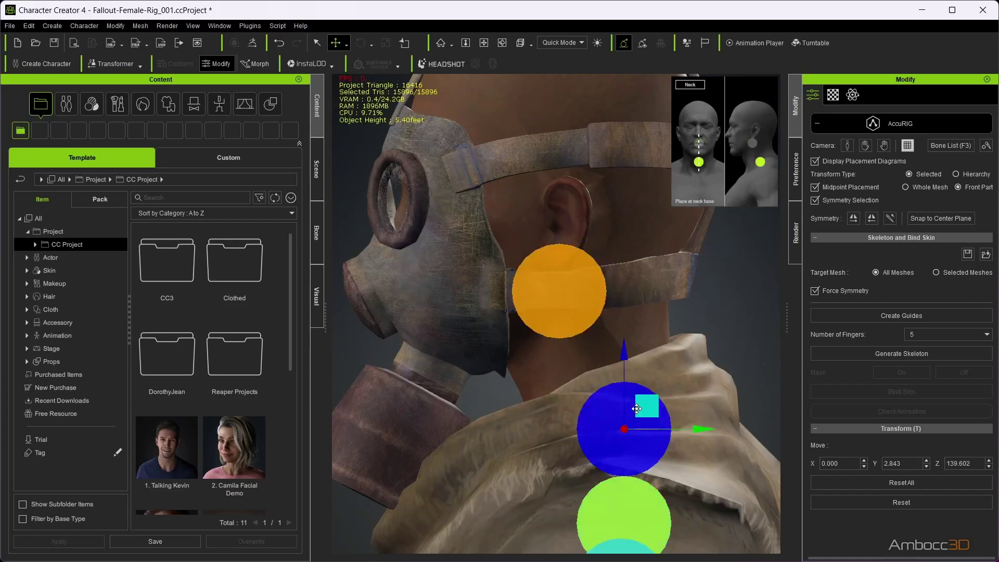
scroll(648, 376, "down", 2)
left_click(586, 411)
key("f")
left_click_drag(578, 292, 589, 277)
left_click(657, 357)
left_click_drag(691, 321, 667, 313)
scroll(703, 405, "down", 1)
middle_click_drag(704, 405, 614, 386)
Step: Center the left elbow guide inside the elbow joint, adjusting it from the top, front and perspective views
left_click(688, 449)
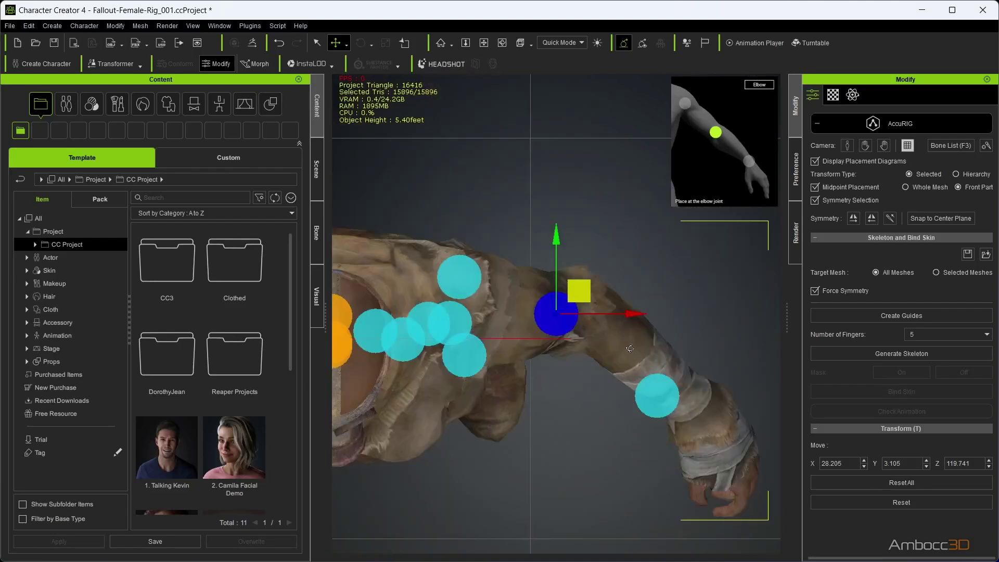
right_click_drag(618, 391, 547, 428)
left_click_drag(556, 314, 578, 383)
key("f")
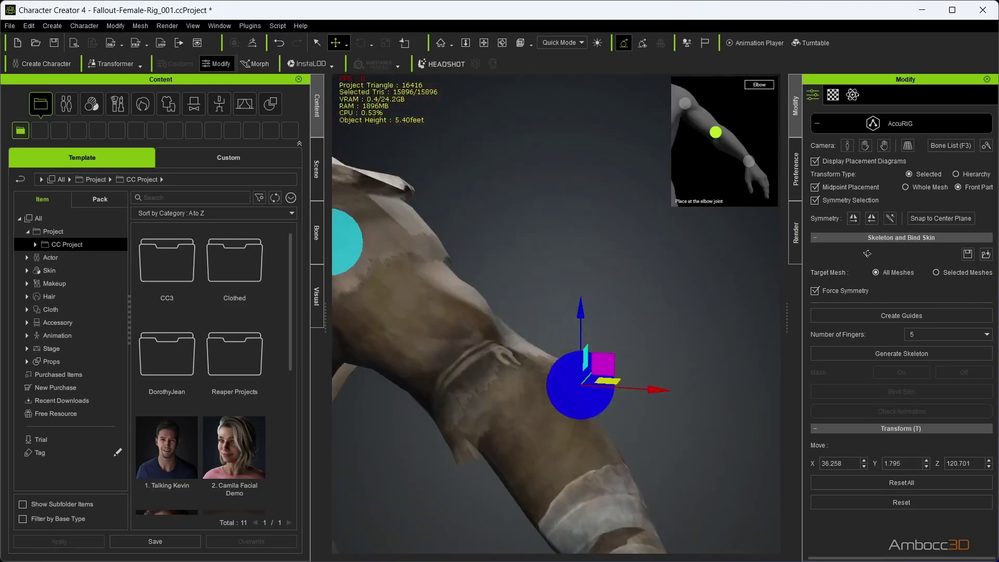
left_click_drag(556, 314, 522, 375)
mouse_move(522, 376)
right_mouse_down()
mouse_move(508, 375)
mouse_move(524, 375)
right_mouse_up()
left_click_drag(534, 402, 520, 418)
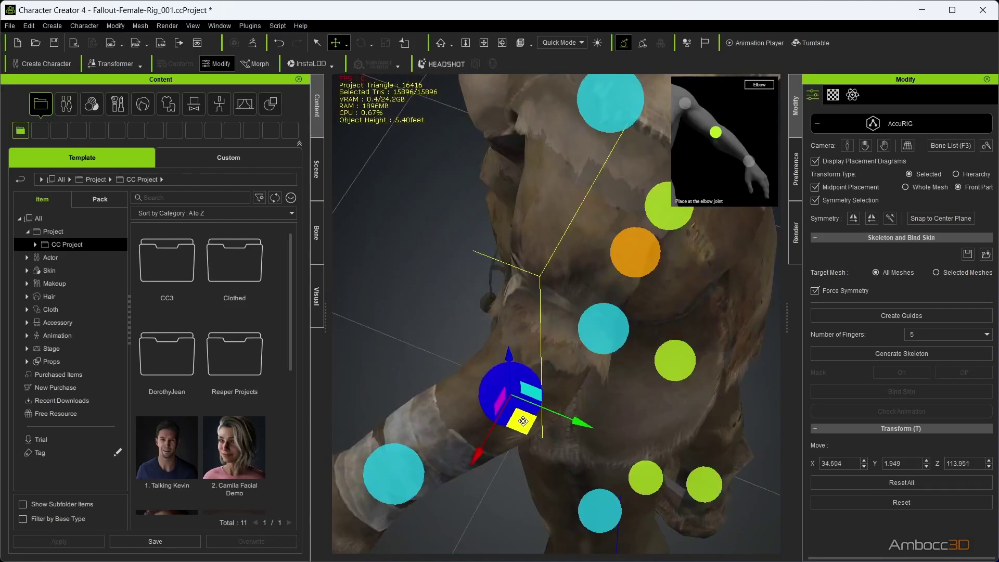
key("f")
left_click_drag(579, 293, 586, 286)
right_click_drag(586, 286, 624, 381)
scroll(625, 381, "down", 2)
Step: Move the left wrist guide onto the wrist joint at about X 46, Y -9.4, Z 104.6
left_click(585, 443)
key("f")
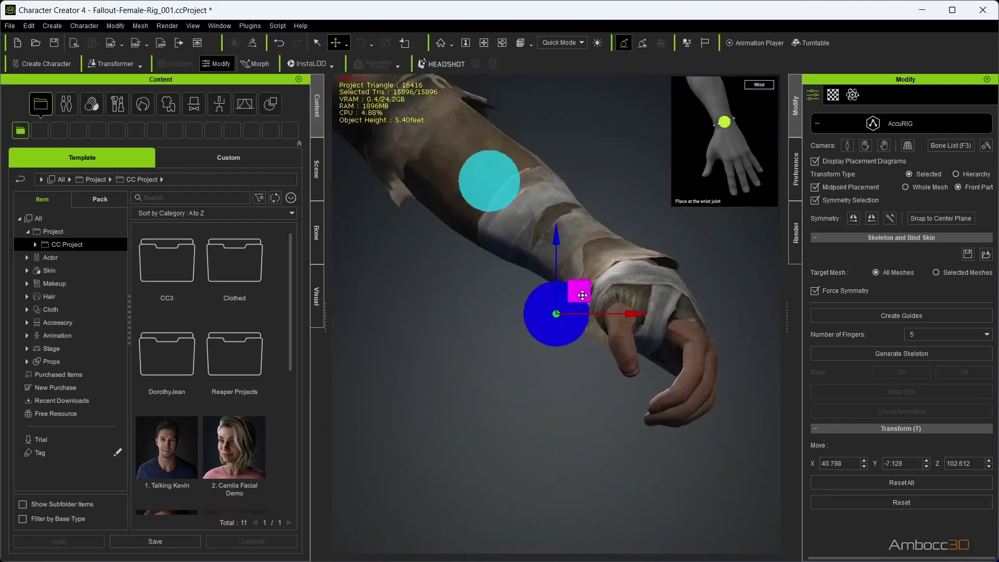
key("t")
left_click_drag(577, 294, 642, 303)
key("f")
left_click_drag(555, 241, 555, 163)
right_click_drag(555, 163, 524, 316)
mouse_move(524, 316)
left_mouse_down()
mouse_move(589, 277)
mouse_move(531, 321)
left_mouse_up()
mouse_move(531, 321)
right_mouse_down()
mouse_move(856, 327)
mouse_move(536, 321)
right_mouse_up()
left_click_drag(535, 321, 529, 320)
right_click_drag(529, 320, 713, 324)
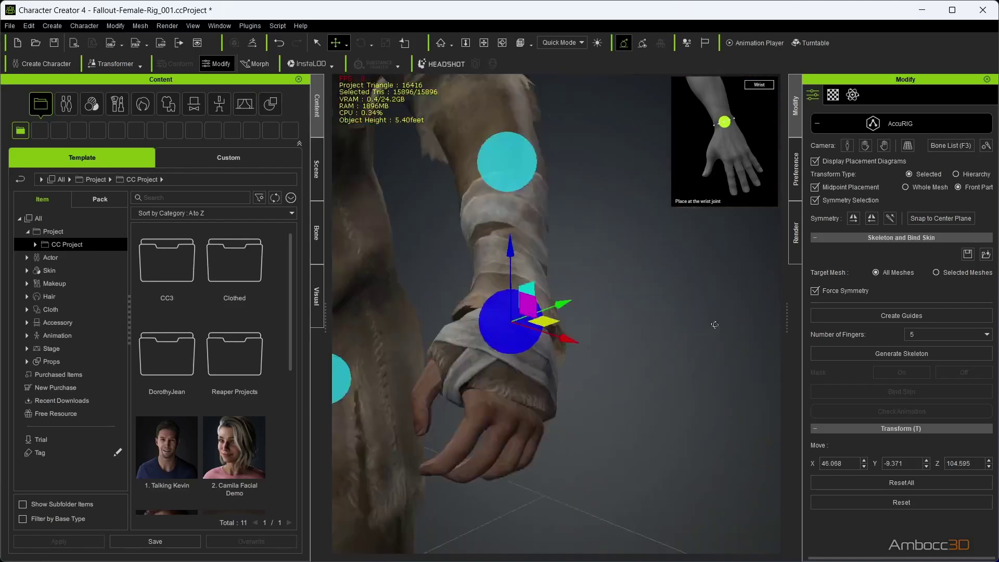
key("f")
Step: Adjust the pelvis guide with the whole body in view and select the left hip guide
key("Home")
mouse_move(532, 279)
left_mouse_down()
mouse_move(533, 264)
mouse_move(534, 291)
left_mouse_up()
left_click(568, 351)
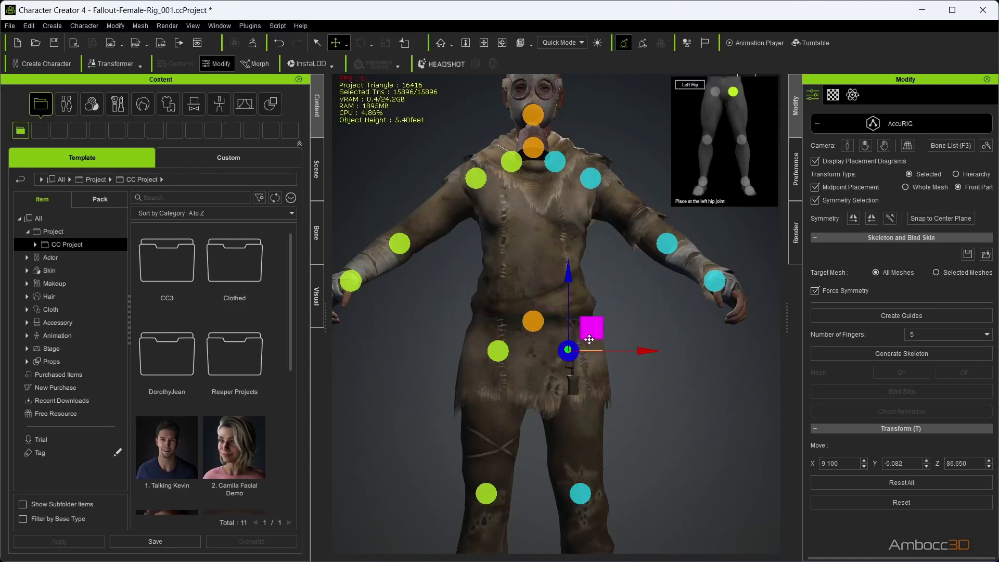
Step: Select the left knee guide and display the prop as wireframe to inspect the leg's edge loops around the knee
left_click(580, 492)
key("a")
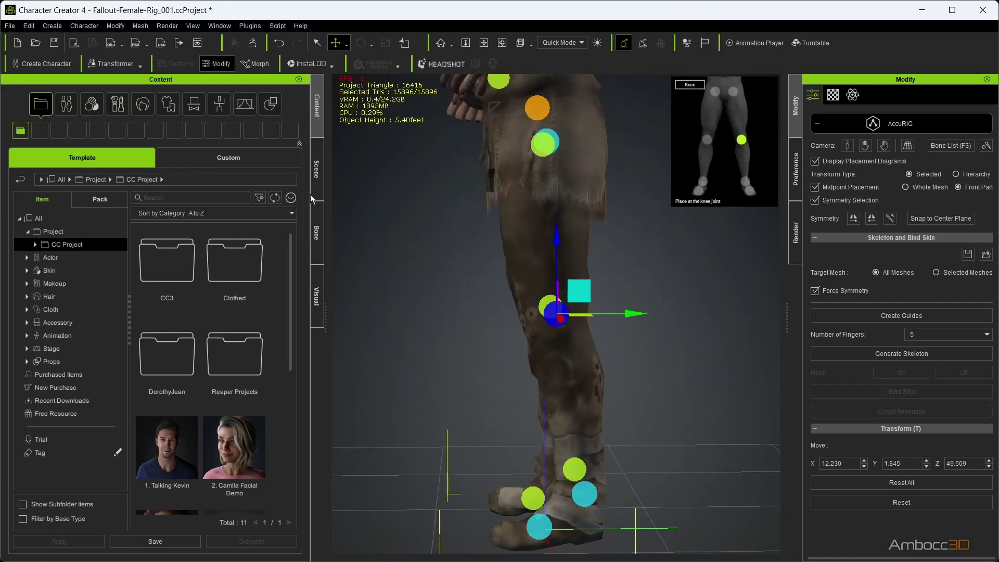
left_click(317, 180)
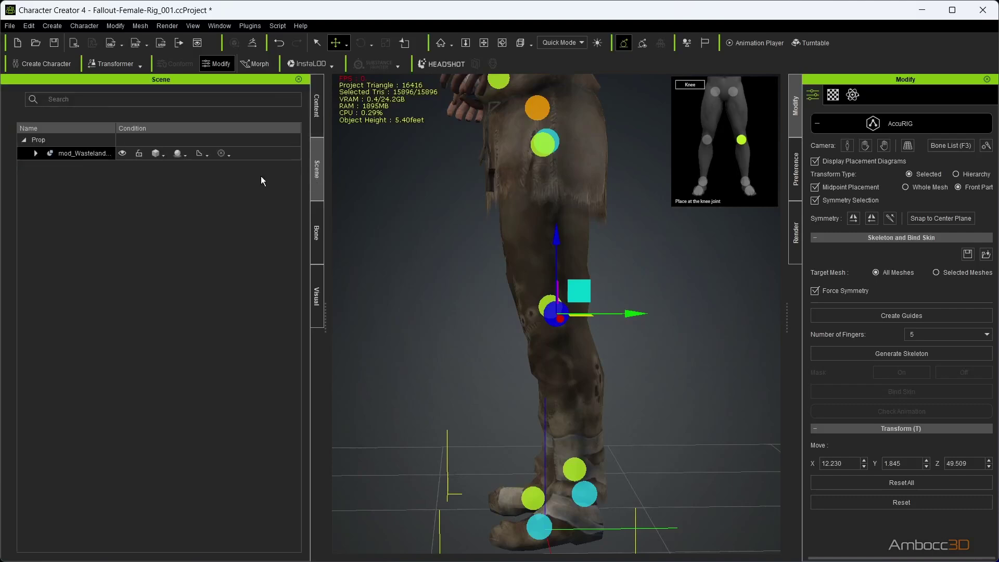
left_click(166, 157)
left_click(187, 200)
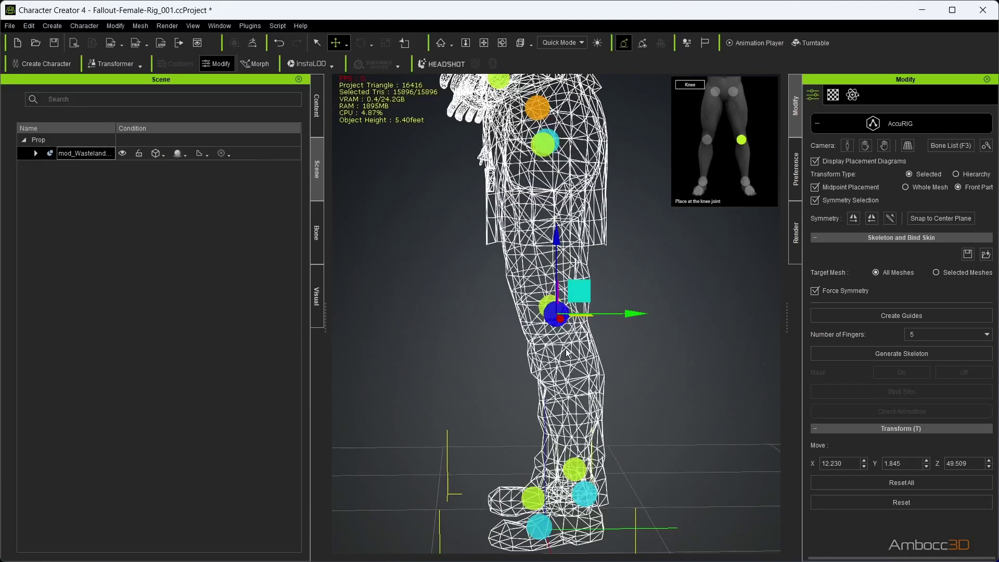
right_click_drag(566, 349, 329, 344)
right_click_drag(574, 342, 495, 366)
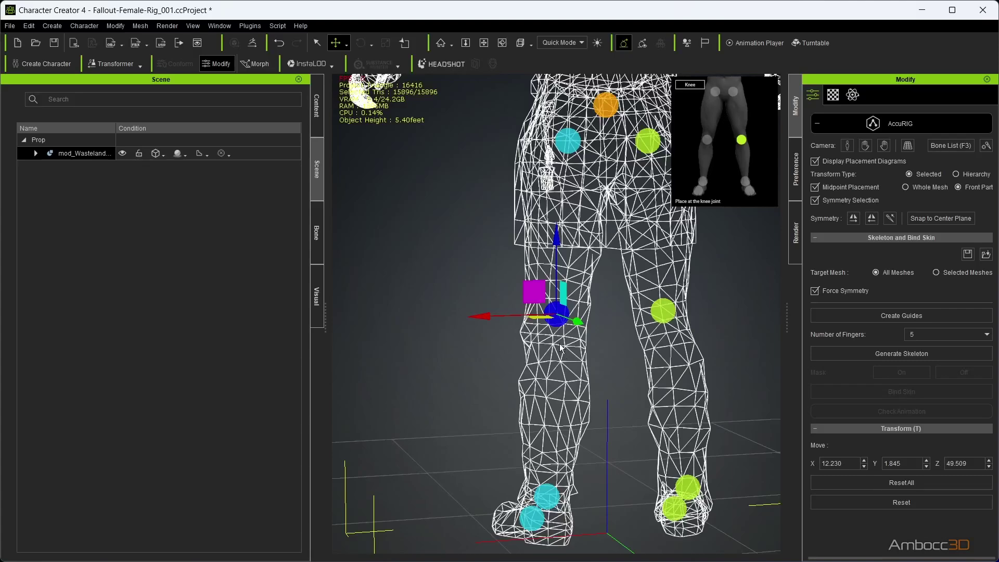
right_click_drag(561, 347, 701, 348)
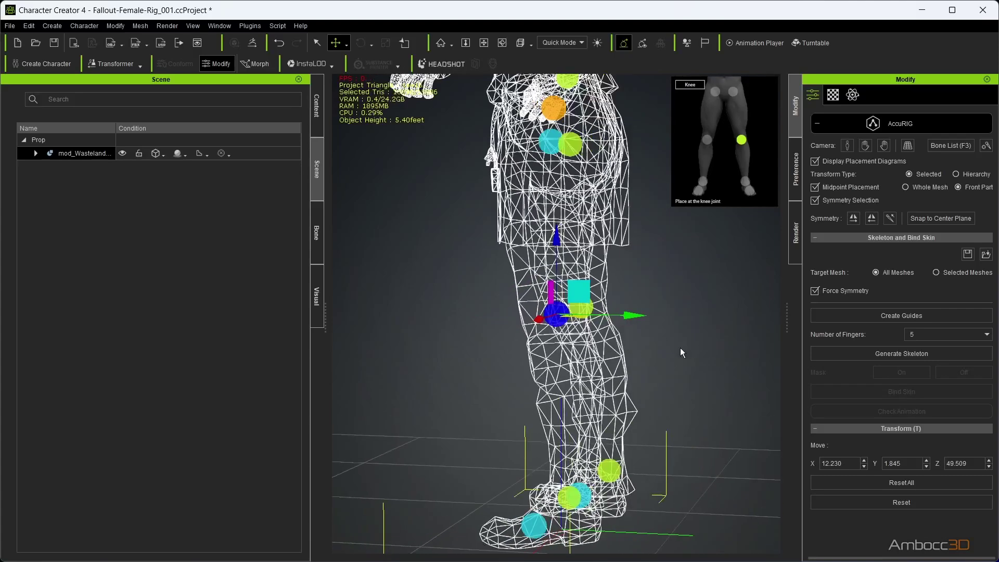
Step: Move the left knee guide down to the level of the knee joint
key("f")
scroll(618, 338, "down", 5)
left_click_drag(579, 291, 583, 328)
mouse_move(582, 327)
right_mouse_down()
mouse_move(482, 319)
mouse_move(468, 344)
mouse_move(521, 301)
right_mouse_up()
Step: Display the prop shaded with its wireframe overlaid and use the orthographic camera
left_click(155, 154)
left_click(182, 211)
scroll(521, 302, "up", 5)
left_click(907, 145)
Step: Fine-tune the left knee guide to about X 12.6, Y 2.6, Z 45
mouse_move(579, 290)
left_mouse_down()
mouse_move(584, 275)
mouse_move(575, 275)
left_mouse_up()
key("f")
scroll(555, 274, "down", 5)
key("l")
scroll(556, 263, "up", 5)
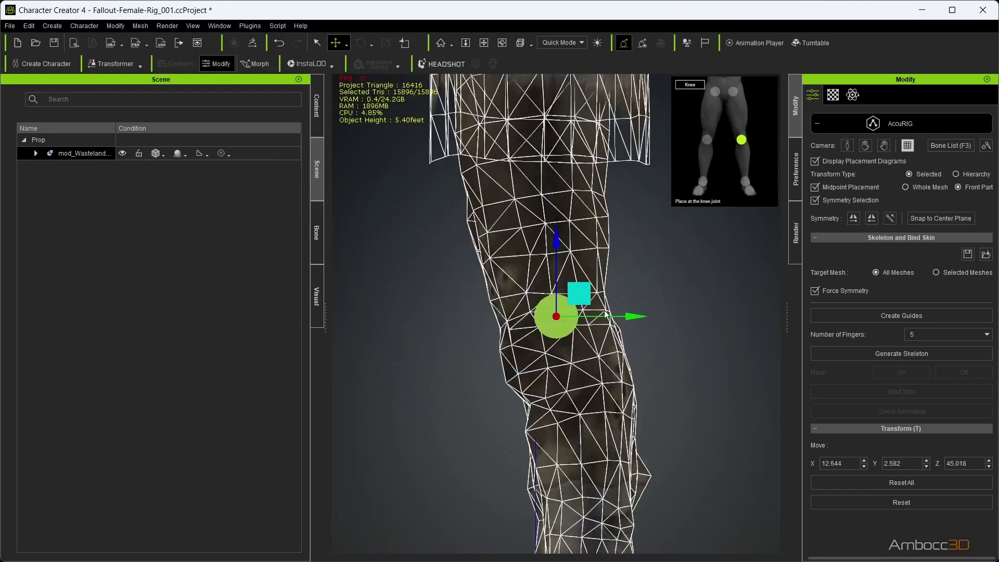
Step: Place the left ankle guide in the ankle joint at about X 15.1, Y 5.6, Z 11
key("f")
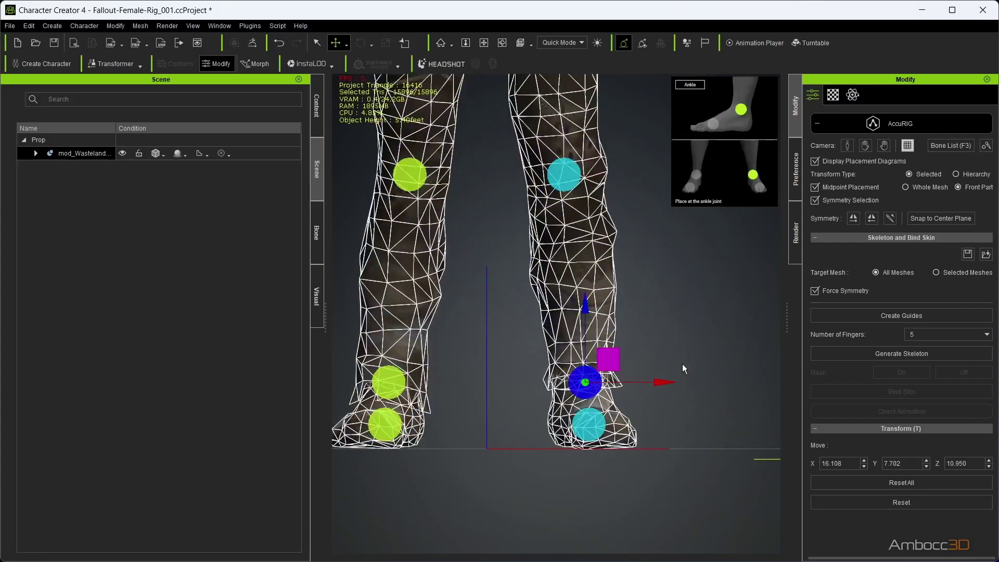
key("a")
left_click_drag(631, 316, 616, 315)
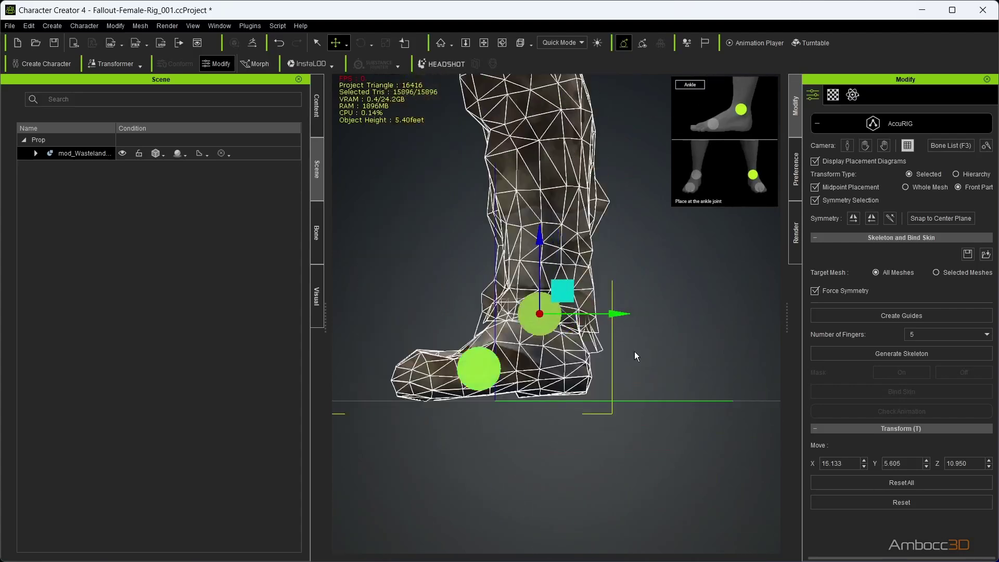
Step: Move the left toebase guide to the ball of the foot at about X 19.3, Y -5.4, Z 2.9
key("Tab")
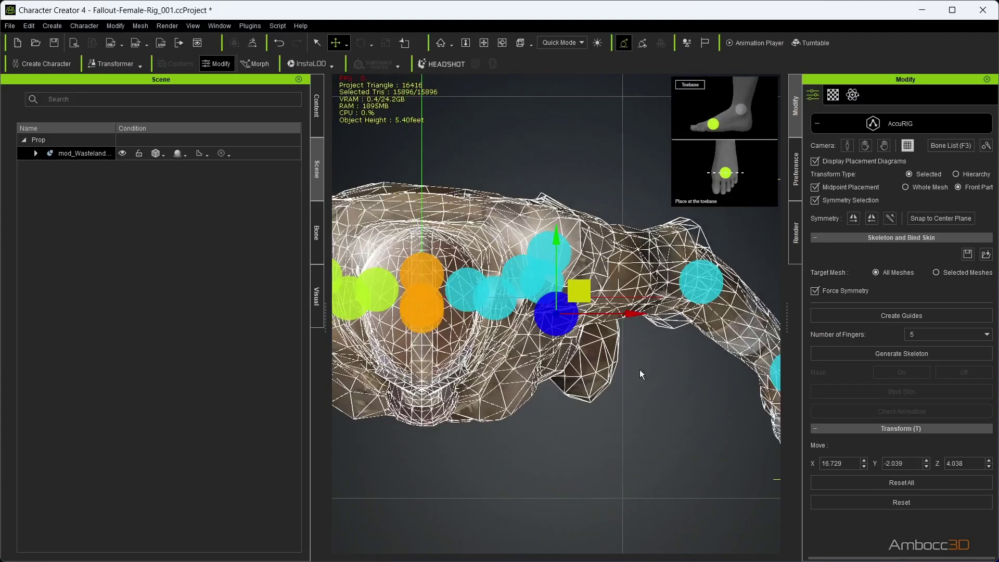
right_click_drag(640, 370, 535, 411)
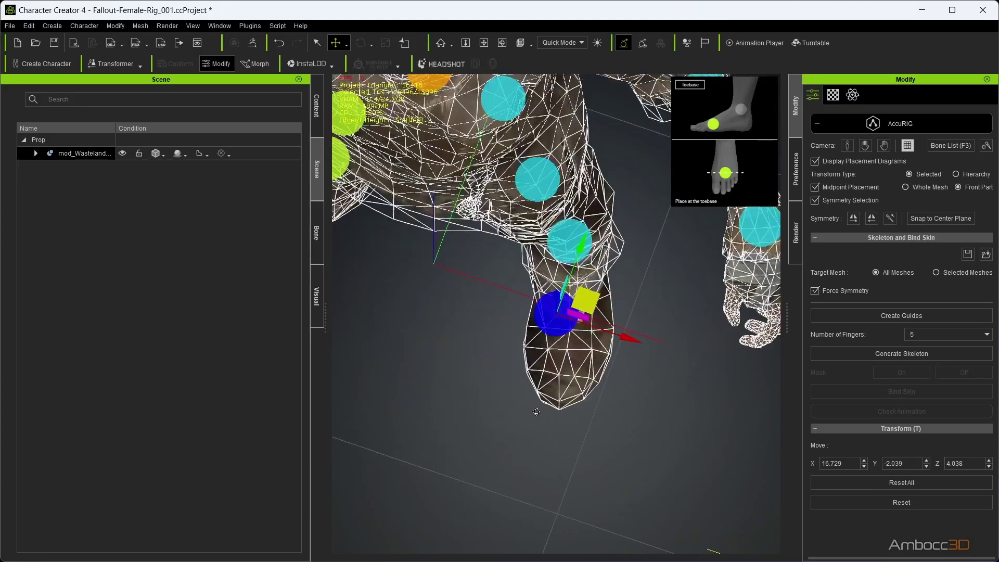
left_click_drag(591, 303, 601, 337)
right_click_drag(601, 337, 624, 370)
key("f")
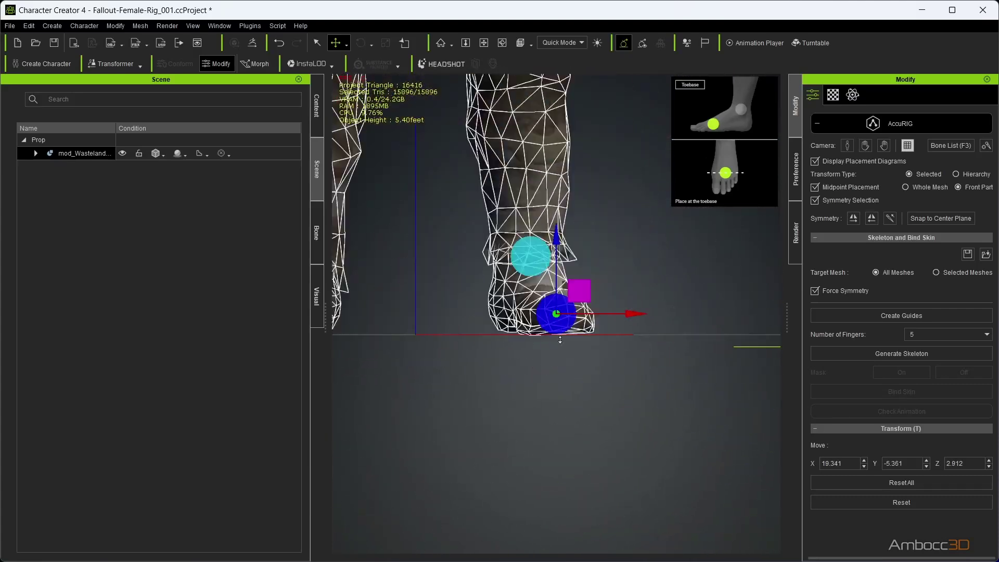
Step: Restore the plain shaded display and generate the five-finger skeleton from the placed guides
key("Home")
right_click_drag(760, 394, 741, 361)
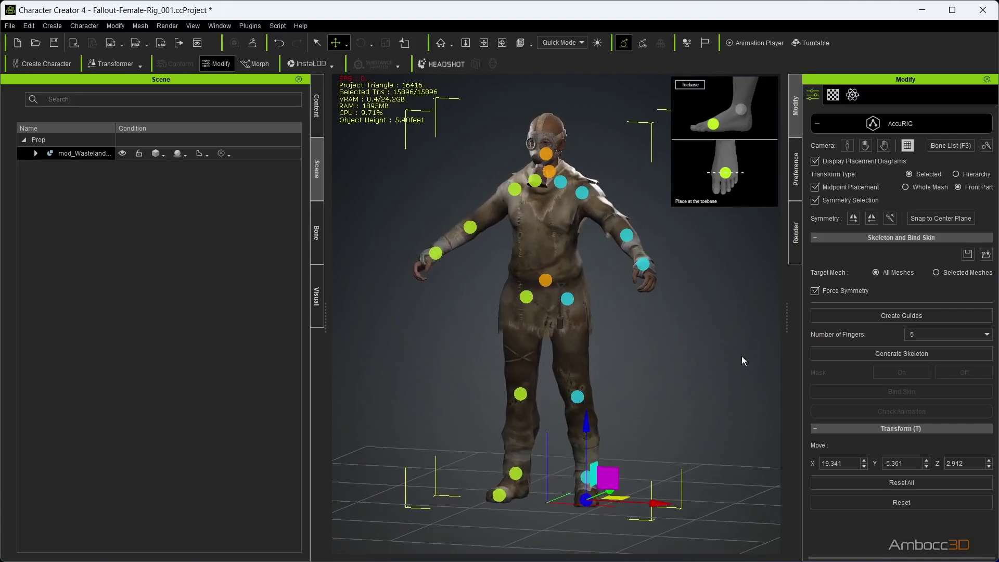
left_click(890, 355)
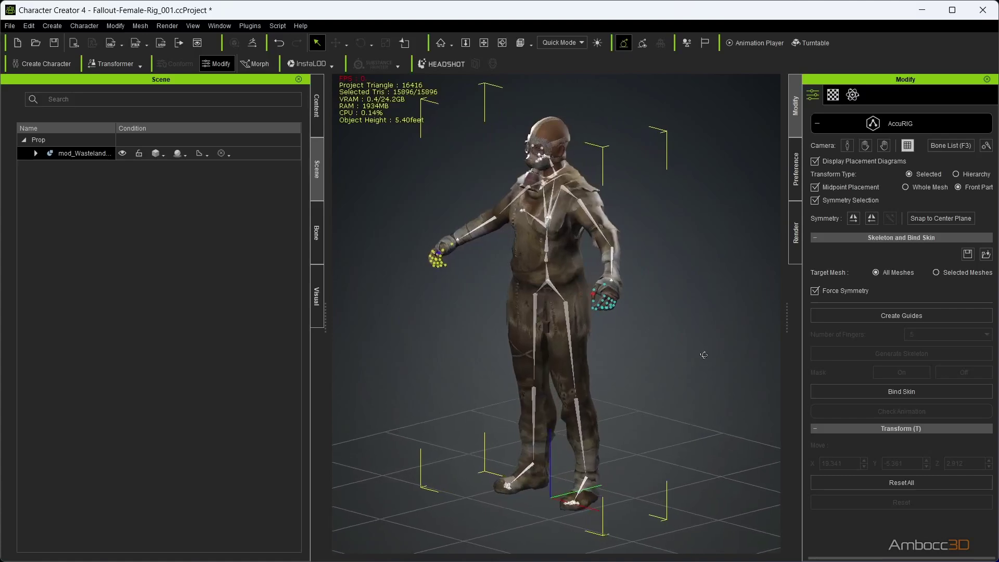
Step: Frame the left hand with the hand camera and select the thumb tip guide
left_click(606, 288)
right_click_drag(606, 331, 662, 298)
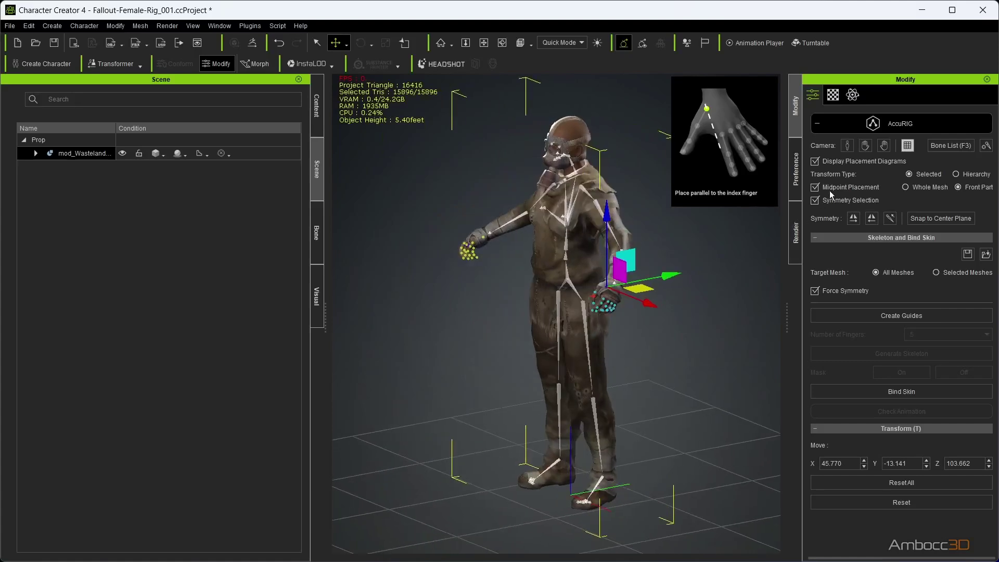
left_click(884, 149)
right_click_drag(669, 288, 603, 284)
left_click(580, 378)
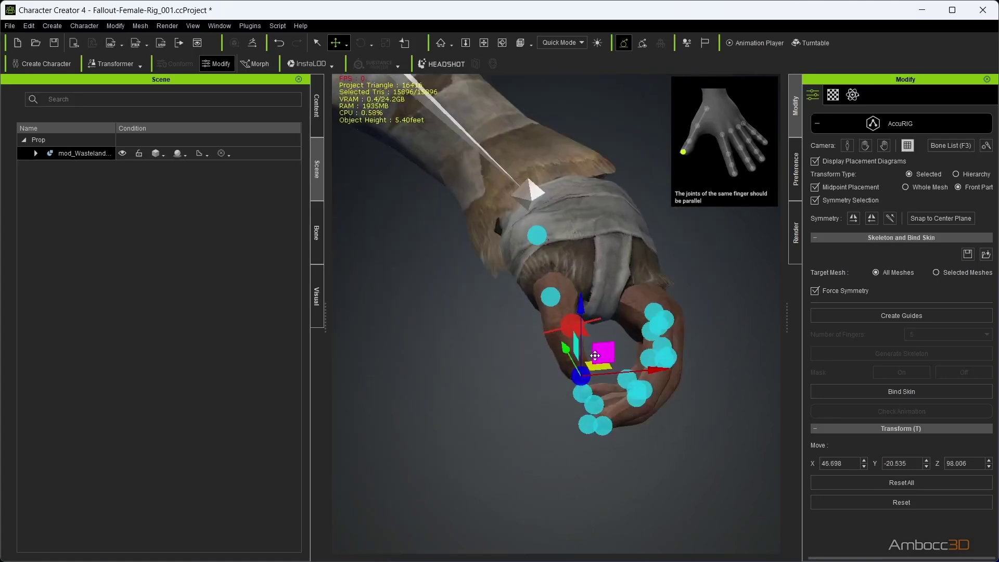
Step: Try to move the left thumb's middle joint guide to about X 48.9, Y -14.1, Z 100.8, then undo the move
left_click(571, 326)
scroll(571, 333, "up", 3)
right_click_drag(577, 335, 564, 288)
left_click(532, 286)
left_click_drag(566, 288, 598, 286)
right_click_drag(598, 285, 587, 276)
left_click_drag(579, 261, 597, 253)
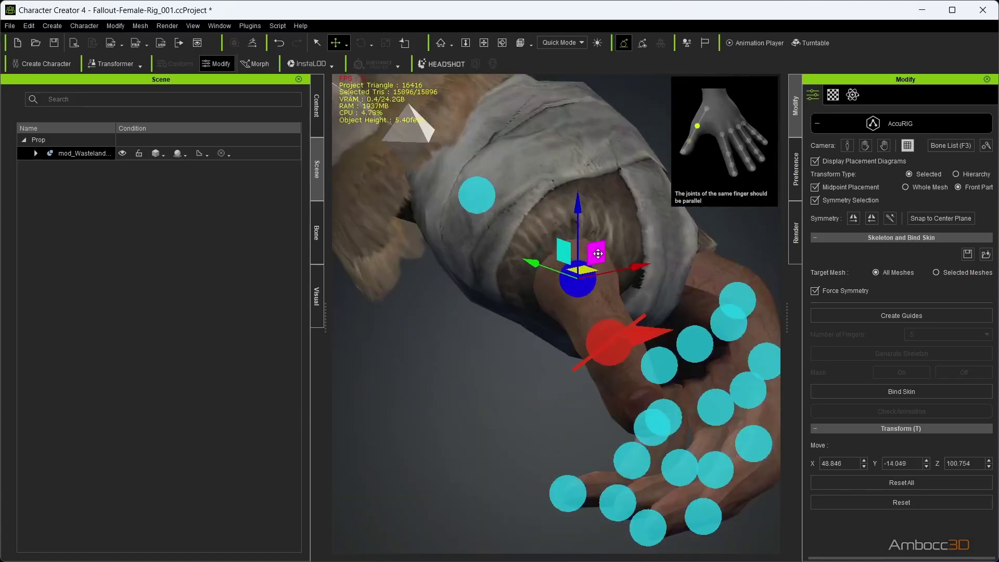
right_click_drag(583, 265, 359, 286)
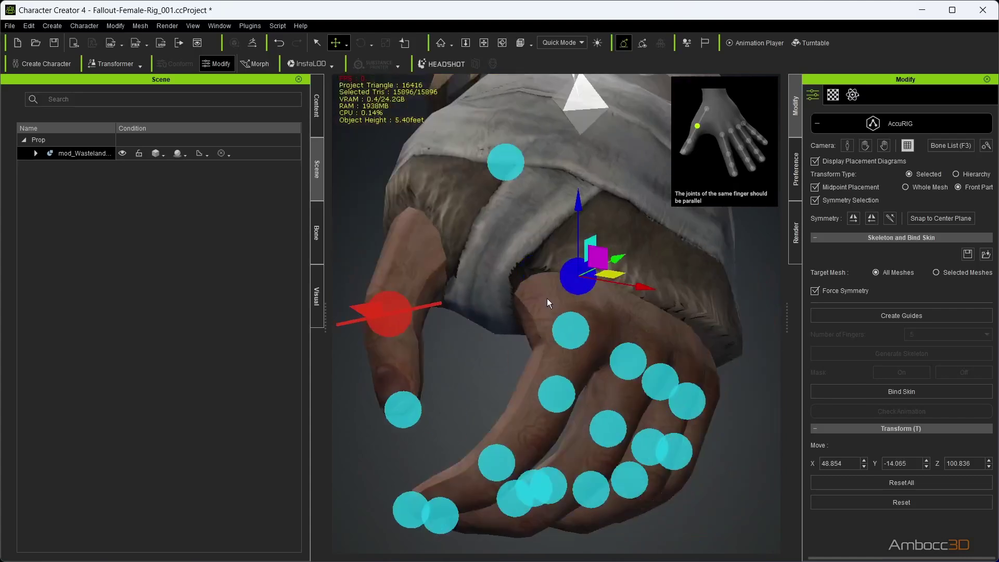
right_click_drag(549, 298, 704, 318)
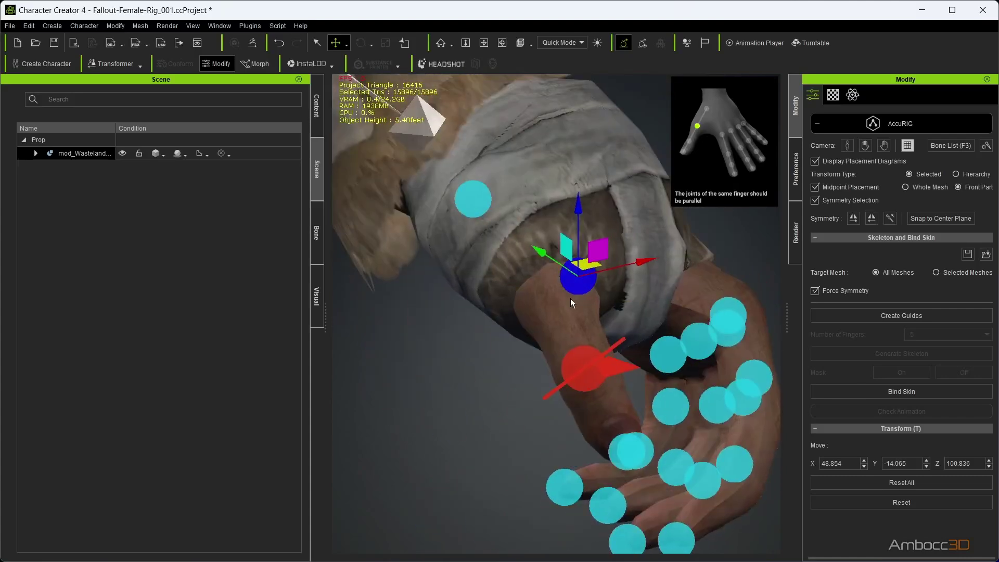
key("ctrl+z")
Step: Turn off midpoint placement and adjust the left thumb's middle joint guide so it sits inside the thumb
right_click_drag(608, 291, 489, 267)
left_click(461, 458)
right_click_drag(461, 443, 761, 253)
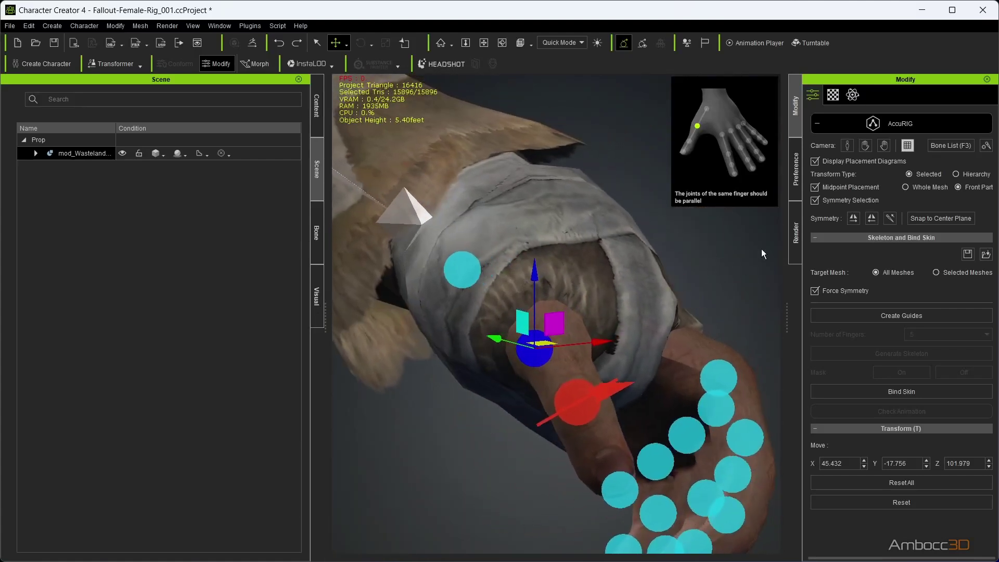
left_click(814, 187)
right_click_drag(650, 291, 499, 312)
left_click_drag(546, 335, 561, 326)
right_click_drag(562, 325, 651, 296)
left_click_drag(576, 292, 571, 299)
right_click_drag(571, 299, 520, 333)
Step: Place the left index finger's base guide at about X 51.3, Y -18.6, Z 100.7 with midpoint placement off
left_click(653, 234)
scroll(653, 234, "down", 5)
right_click_drag(653, 234, 587, 249)
left_click(814, 187)
left_click_drag(608, 266, 584, 267)
right_click_drag(584, 267, 805, 209)
left_click(814, 187)
right_click_drag(579, 265, 552, 281)
scroll(560, 291, "up", 3)
left_click(574, 332)
right_click_drag(574, 332, 573, 342)
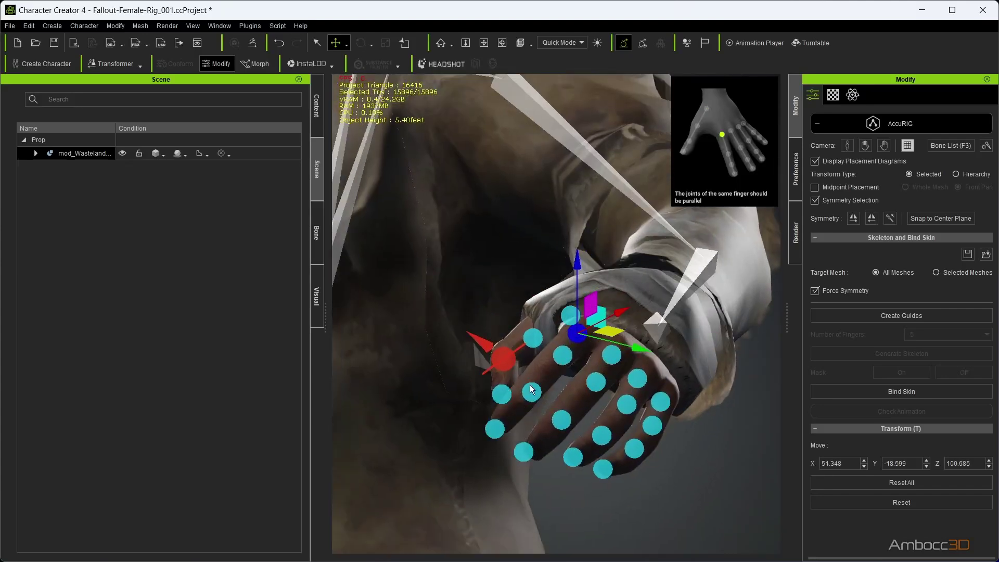
Step: Turn midpoint placement back on and adjust the left index finger's outer joint guide to follow the finger
left_click(531, 391)
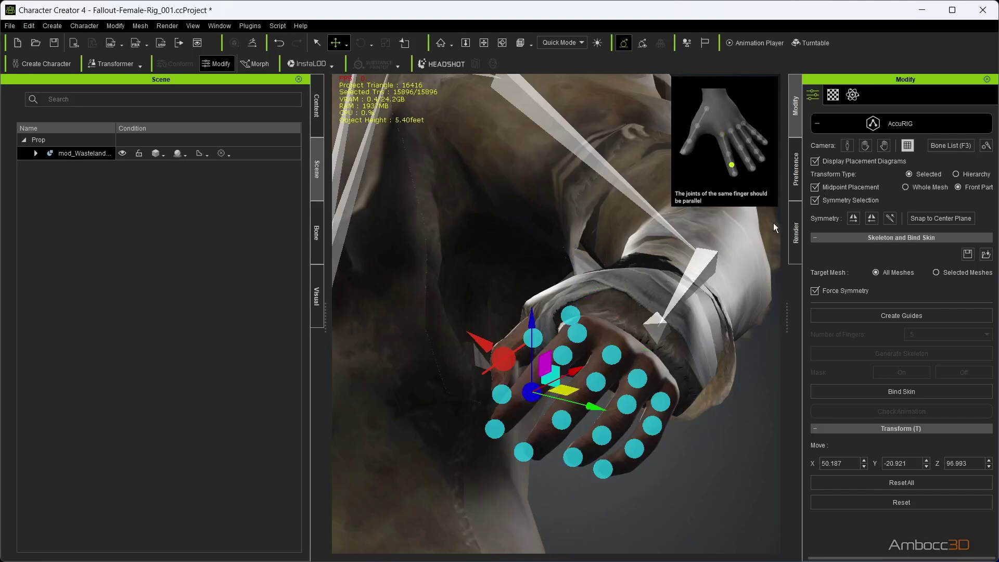
right_click_drag(527, 381, 301, 290)
scroll(513, 387, "up", 5)
left_click_drag(555, 325, 544, 338)
right_click_drag(543, 338, 499, 311)
Step: Shift the left index finger's middle joint guide along the finger to the middle knuckle
left_click(558, 302)
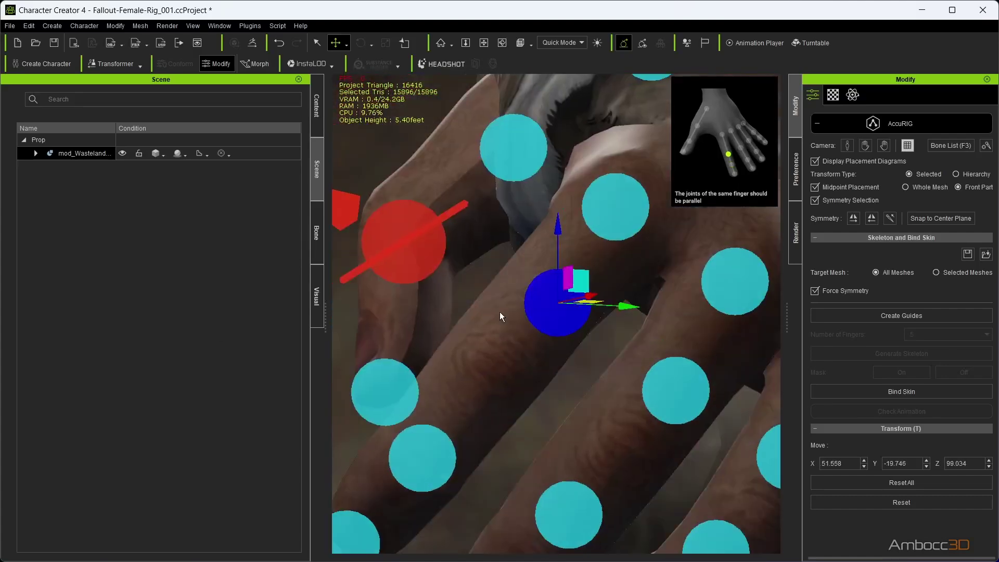
left_click_drag(578, 282, 515, 340)
right_click_drag(515, 340, 641, 313)
scroll(641, 313, "down", 4)
Step: Try to shift one of the remaining left-hand finger guides, then undo that move
left_click(564, 318)
right_click_drag(564, 319, 533, 292)
left_click(542, 333)
right_click_drag(542, 333, 517, 327)
left_click(537, 352)
left_click_drag(520, 328, 517, 319)
key("ctrl+z")
right_click_drag(517, 318, 584, 320)
Step: Select the left thumb's direction cone and rotate it so it points perpendicular to the thumbnail
left_click(578, 322)
right_click_drag(526, 364, 662, 268)
scroll(644, 325, "up", 3)
middle_click_drag(666, 334, 557, 311)
right_click_drag(557, 312, 565, 270)
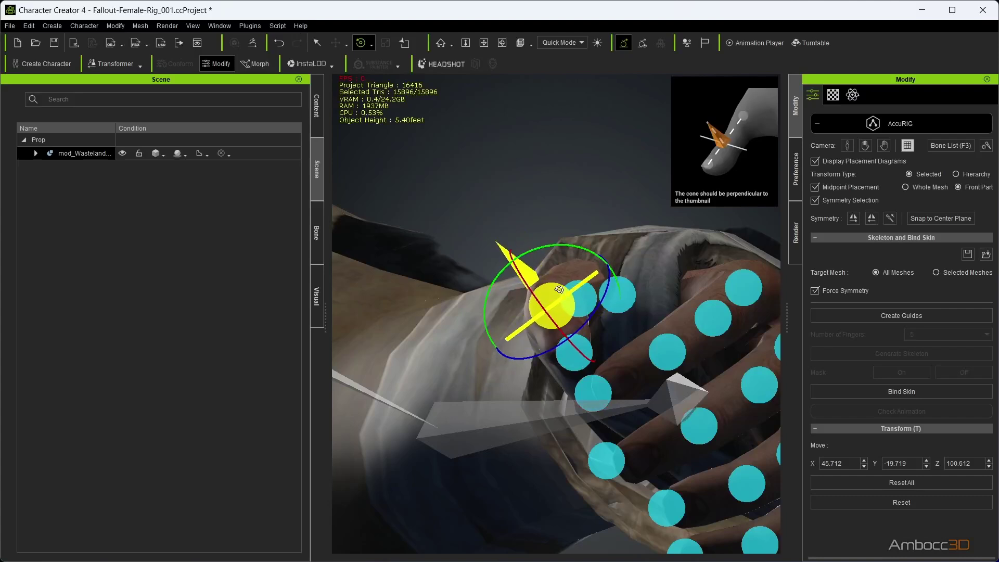
right_click_drag(559, 289, 657, 411)
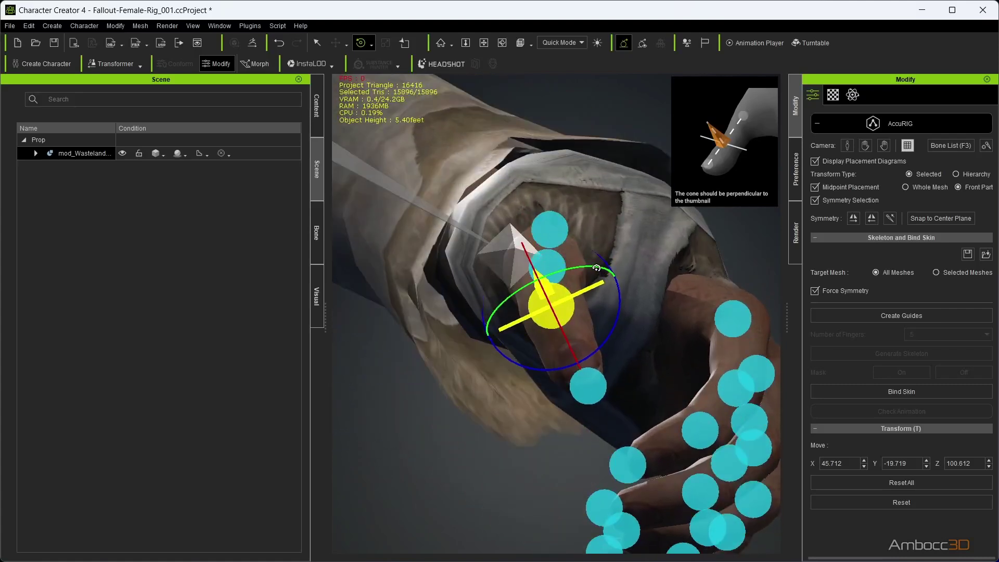
right_click_drag(597, 269, 489, 290)
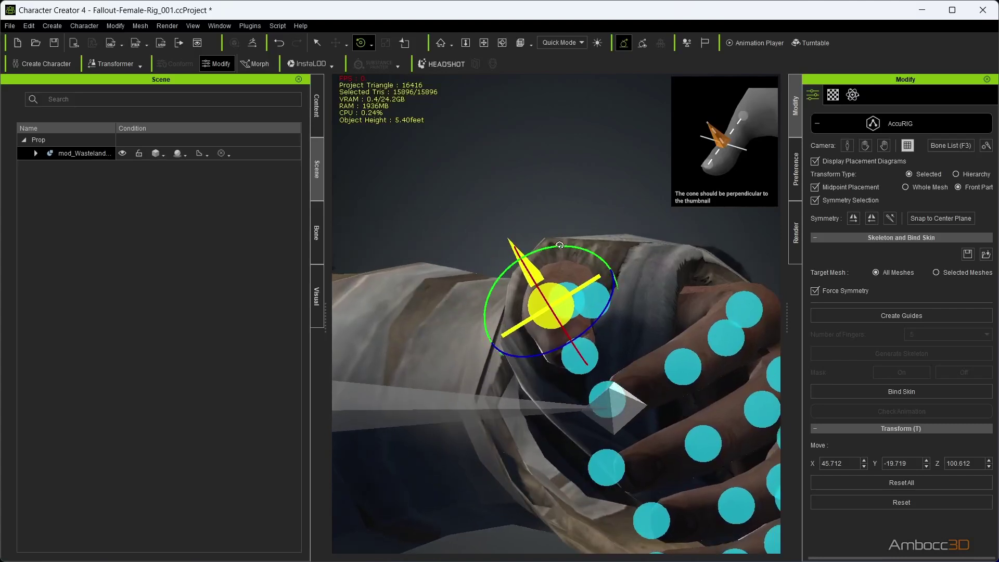
left_click_drag(559, 245, 559, 245)
right_click_drag(536, 329, 478, 405)
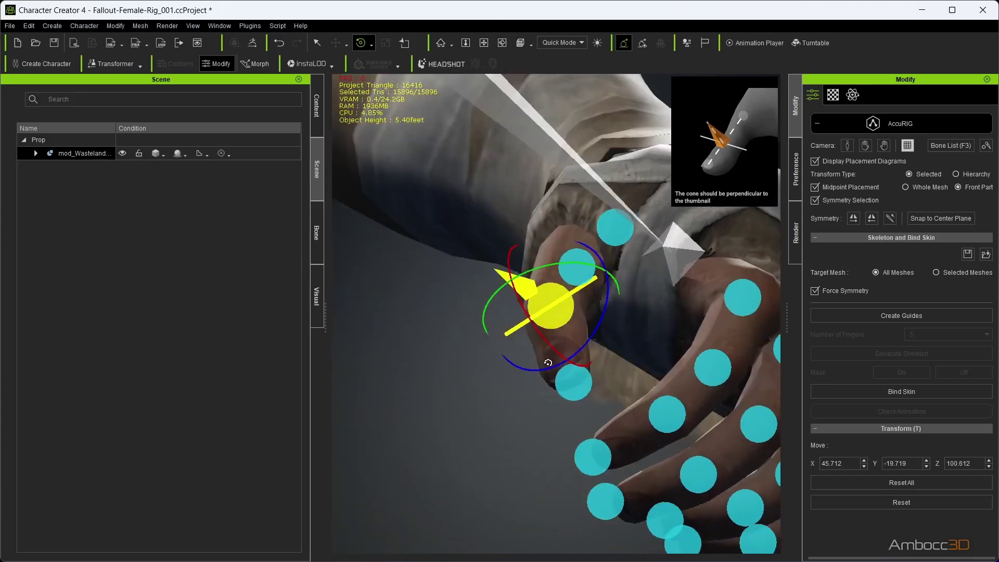
right_click_drag(547, 363, 470, 405)
Step: Bind the character's skin to the skeleton using the placed joint guides
scroll(452, 385, "down", 8)
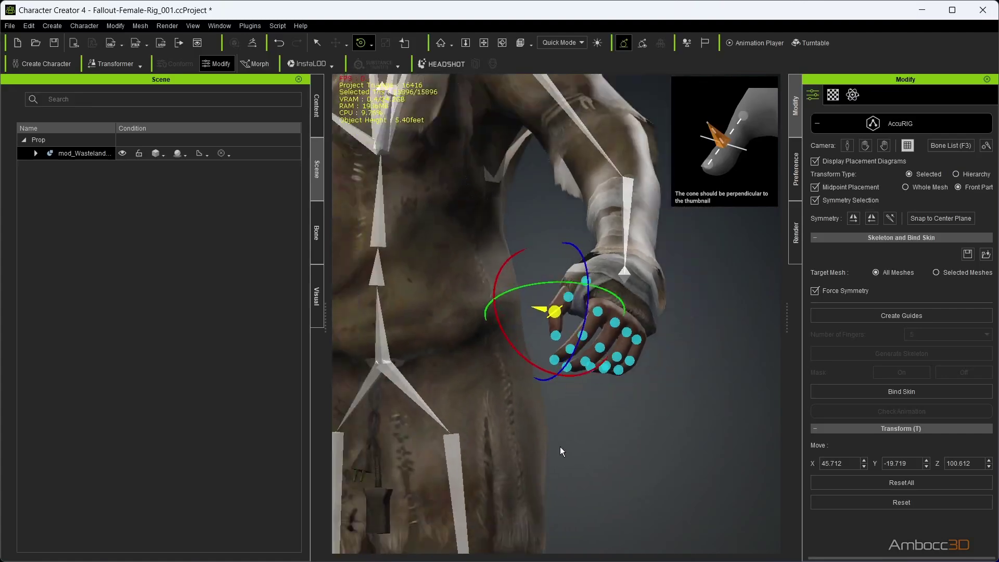
middle_click_drag(560, 448, 601, 335)
scroll(602, 330, "up", 2)
scroll(608, 310, "up", 5)
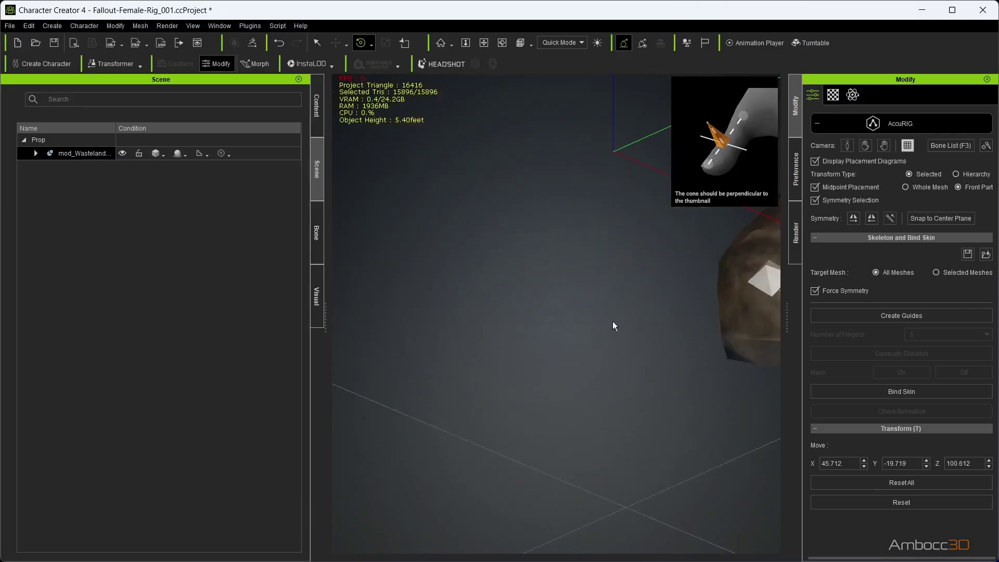
scroll(613, 323, "down", 3)
middle_click_drag(647, 324, 582, 348)
right_click_drag(582, 348, 670, 377)
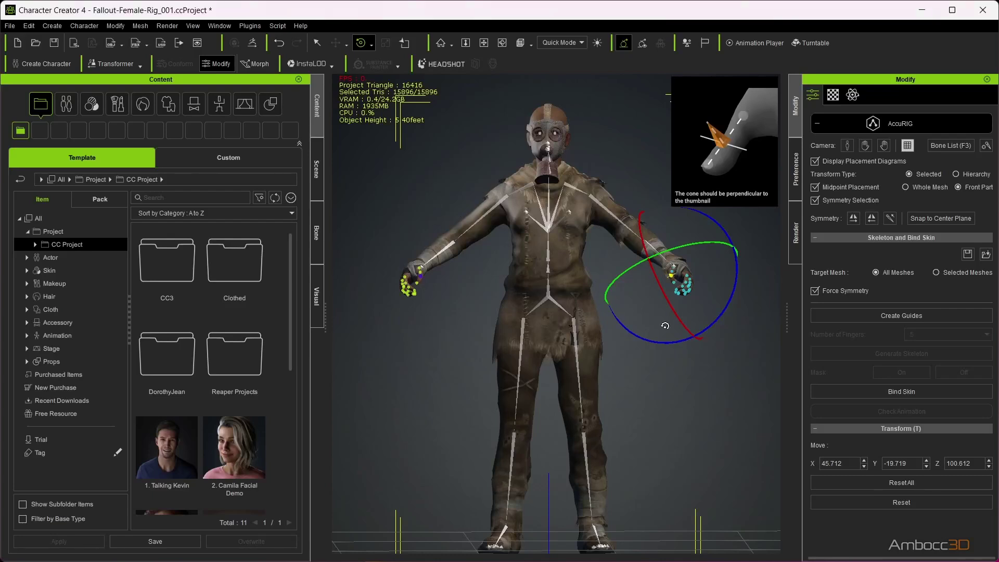
left_click(900, 393)
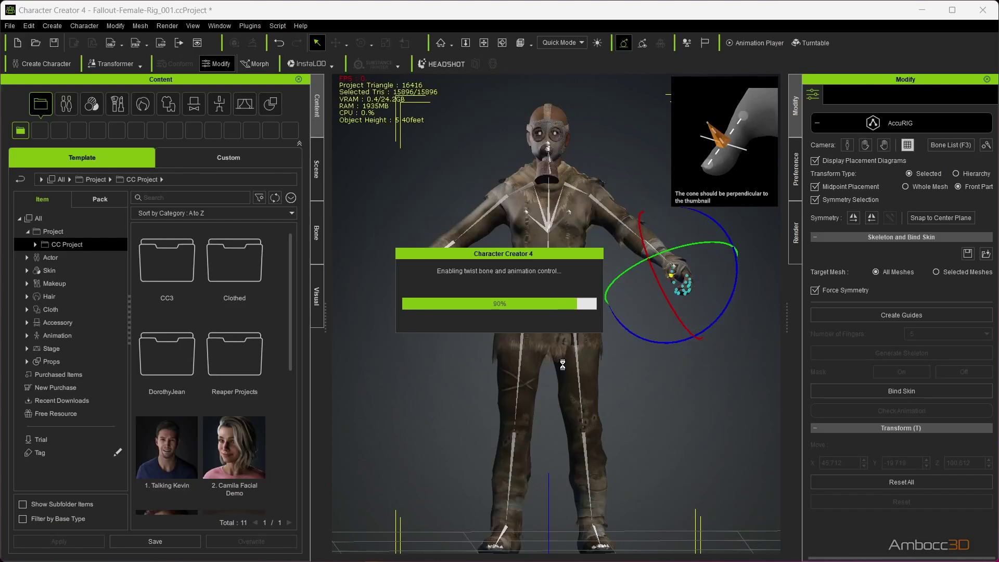
right_click_drag(652, 351, 598, 380)
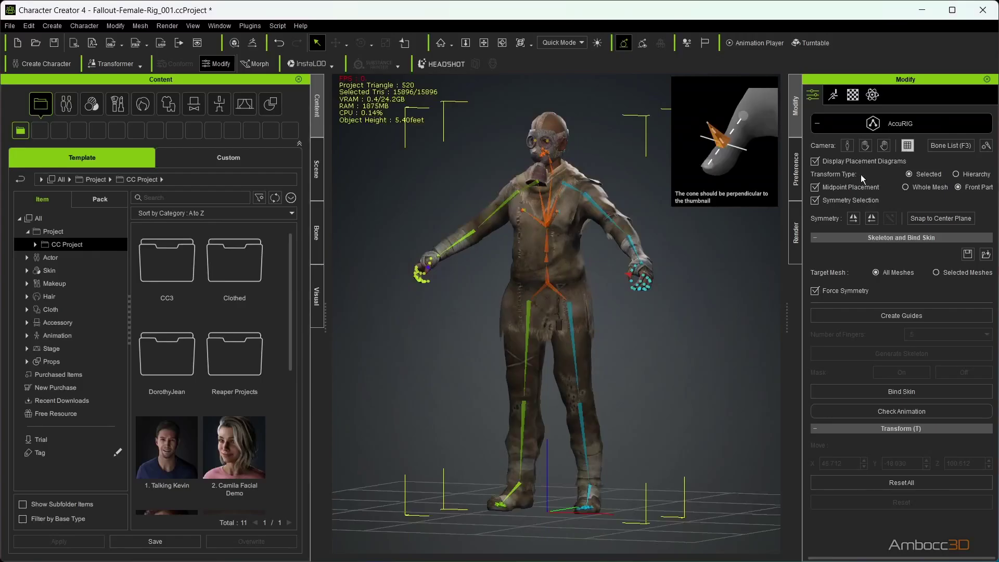
Step: Switch the viewport camera to perspective projection and view the bound character
left_click(908, 146)
scroll(628, 318, "down", 4)
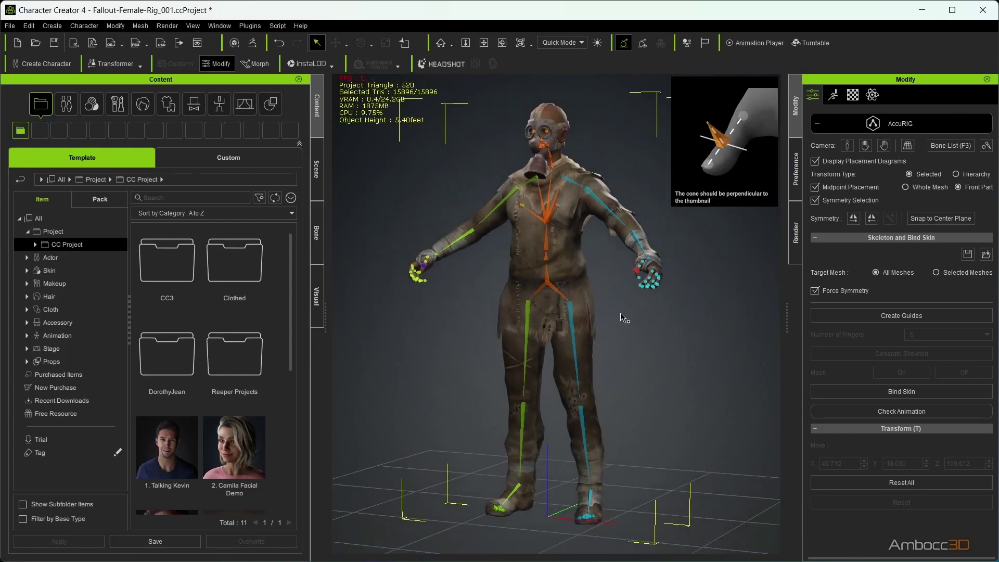
right_click_drag(620, 313, 604, 328)
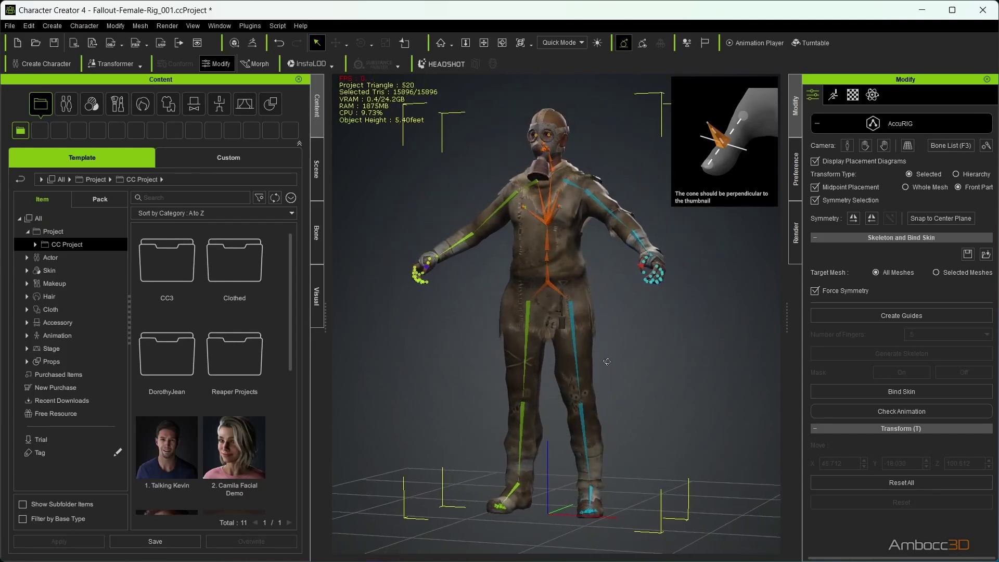
Step: Check the rig by applying the Full Body calibration motion and playing it while viewing the character from several sides
left_click(889, 412)
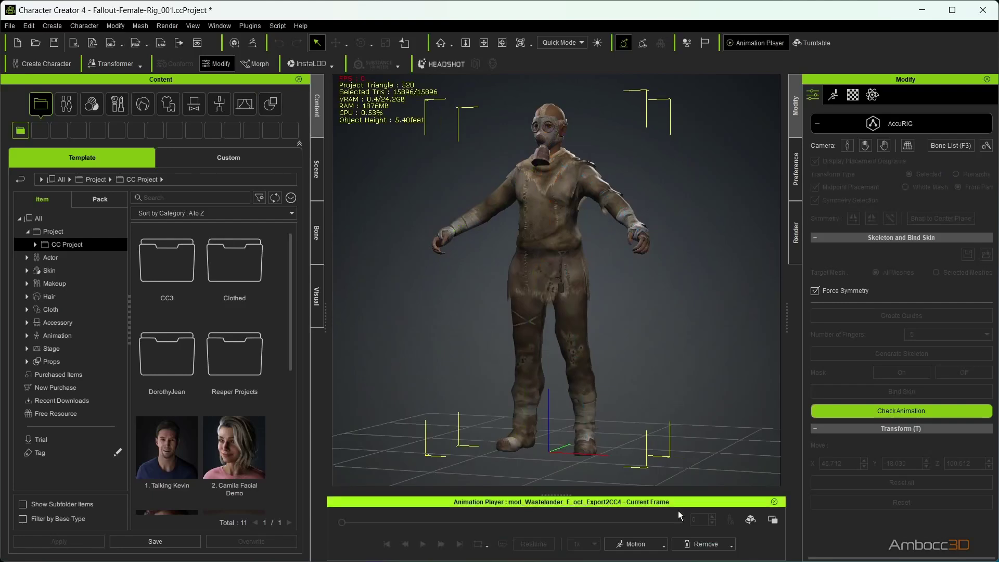
left_click(651, 547)
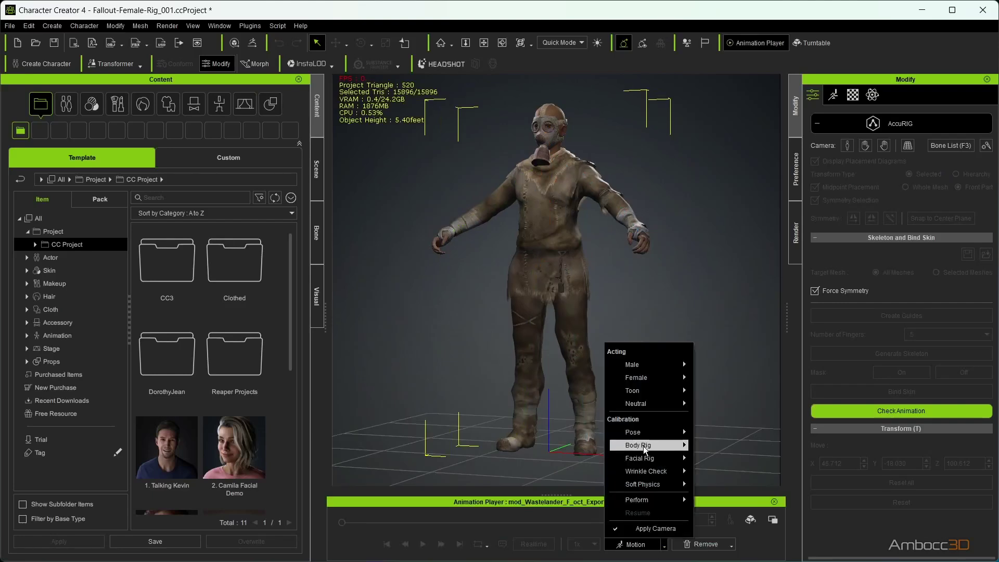
mouse_move(643, 445)
left_click(711, 446)
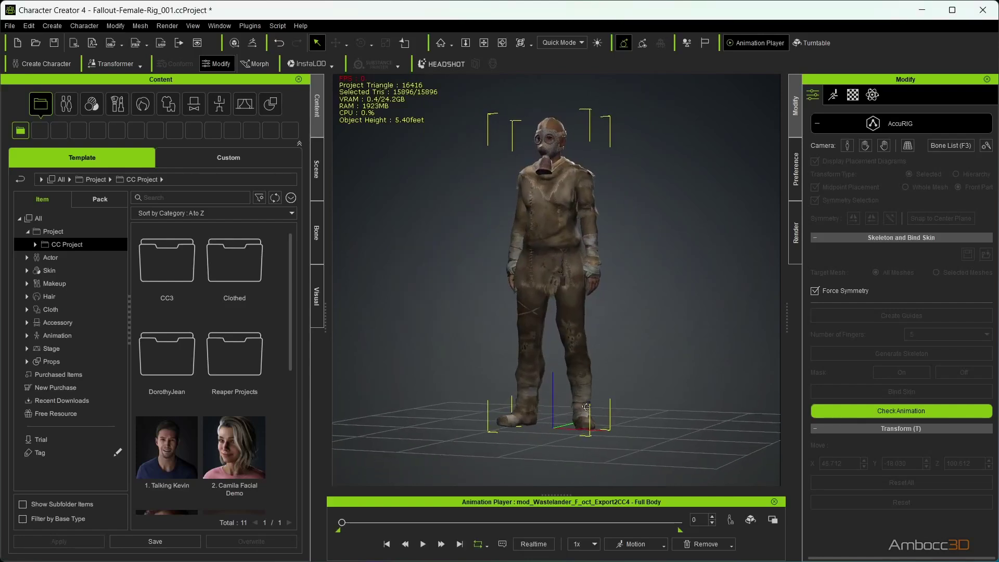
left_click(421, 544)
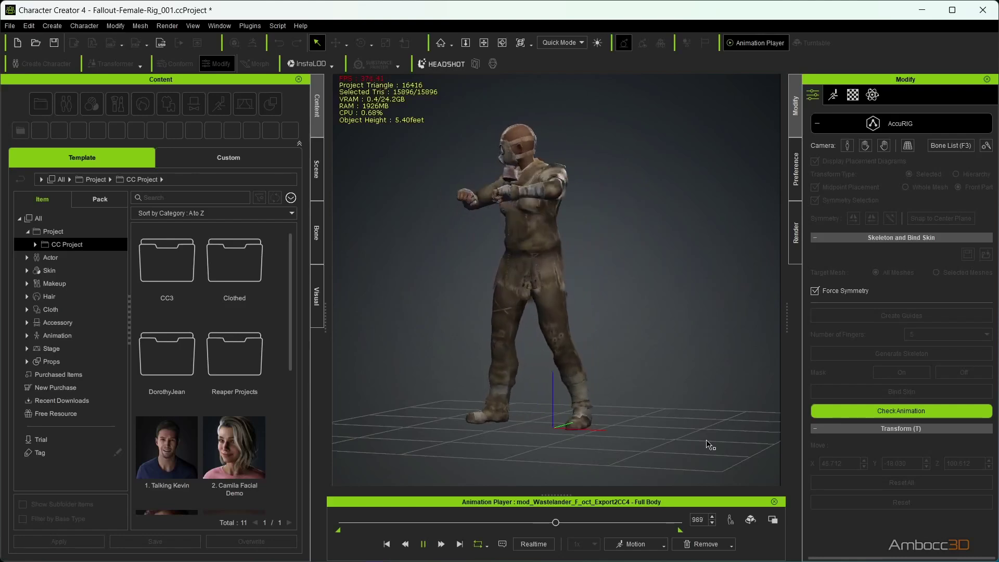
right_click_drag(678, 390, 513, 392)
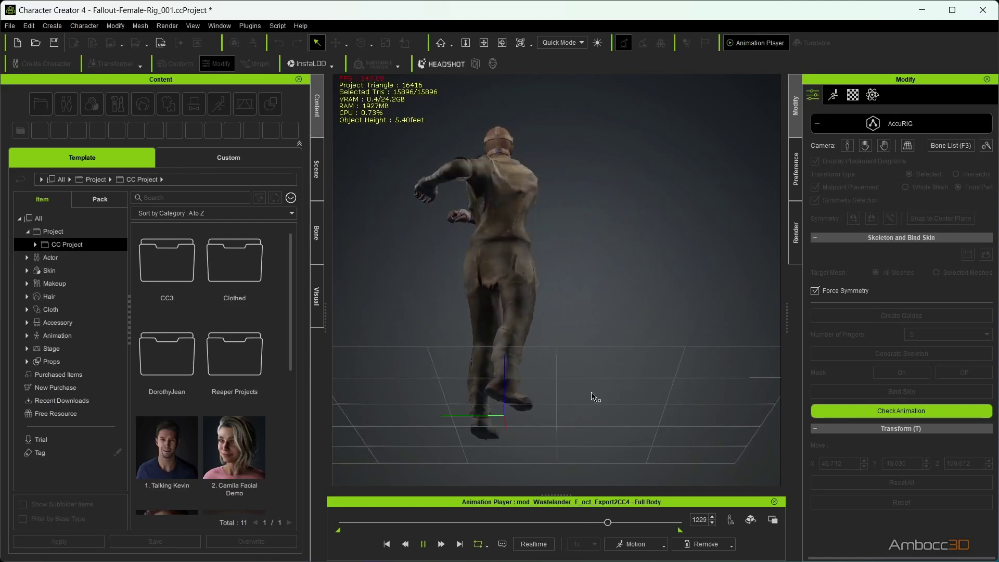
right_click_drag(592, 393, 510, 353)
middle_click_drag(489, 344, 581, 349)
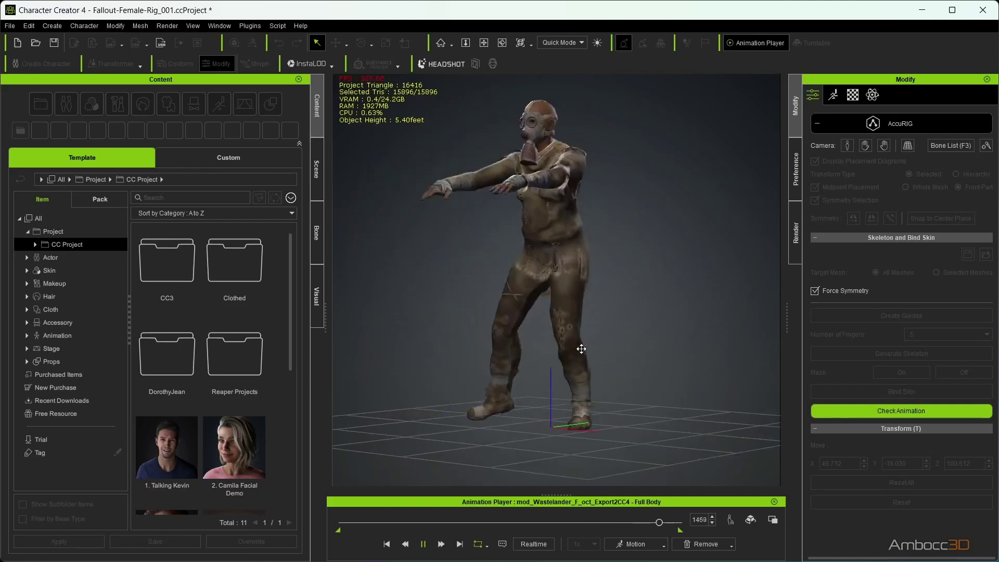
Step: Apply the Hand body-rig calibration motion and play it to inspect how the hands and fingers deform
left_click(643, 549)
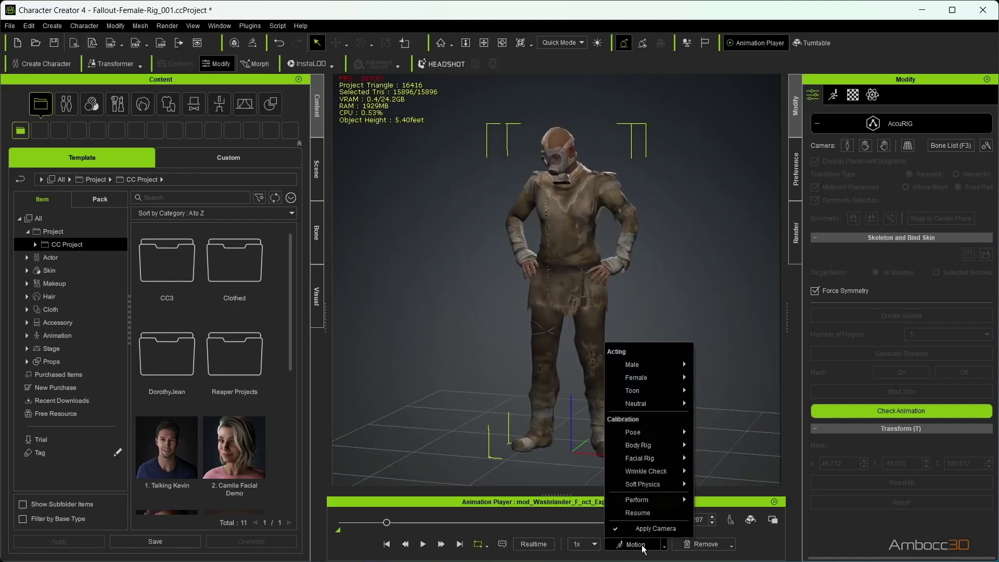
mouse_move(672, 446)
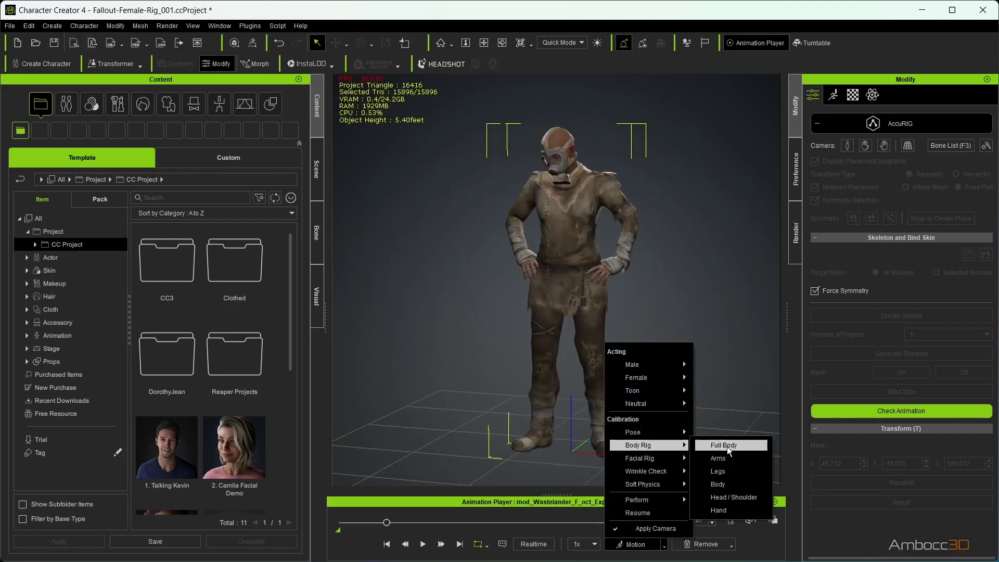
left_click(726, 511)
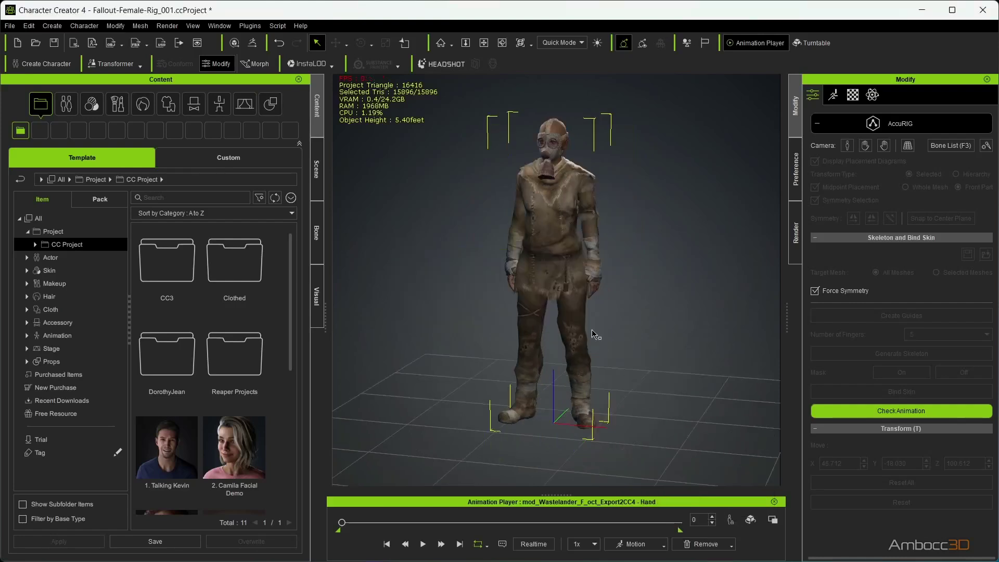
left_click(424, 544)
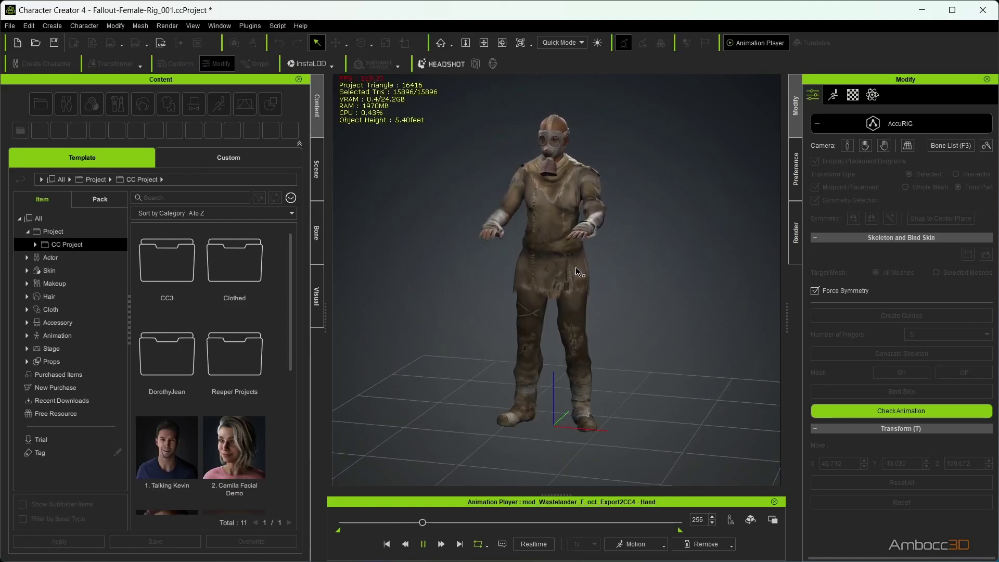
scroll(574, 271, "up", 2)
middle_click_drag(585, 307, 599, 390)
scroll(579, 325, "up", 1)
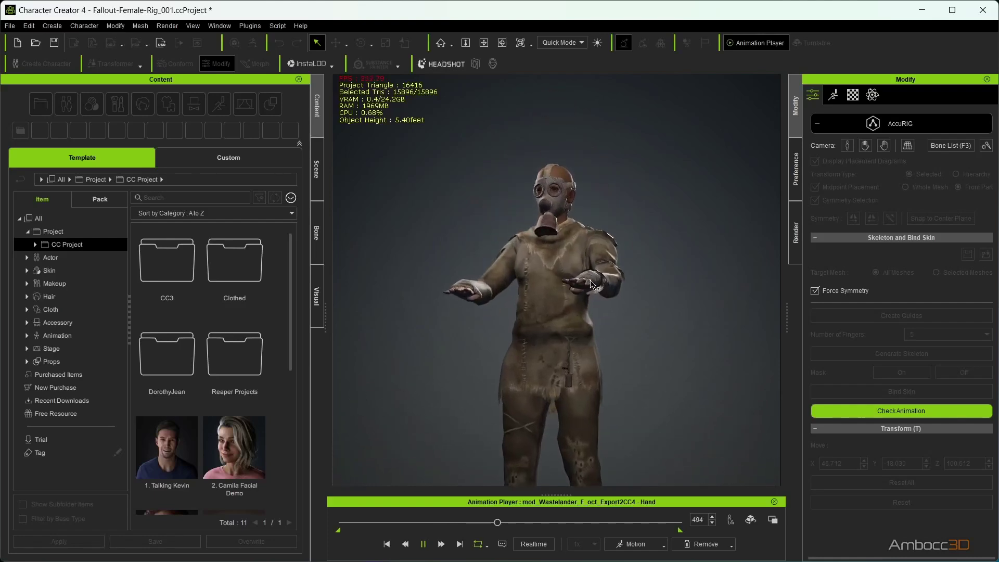
middle_click_drag(579, 325, 611, 328)
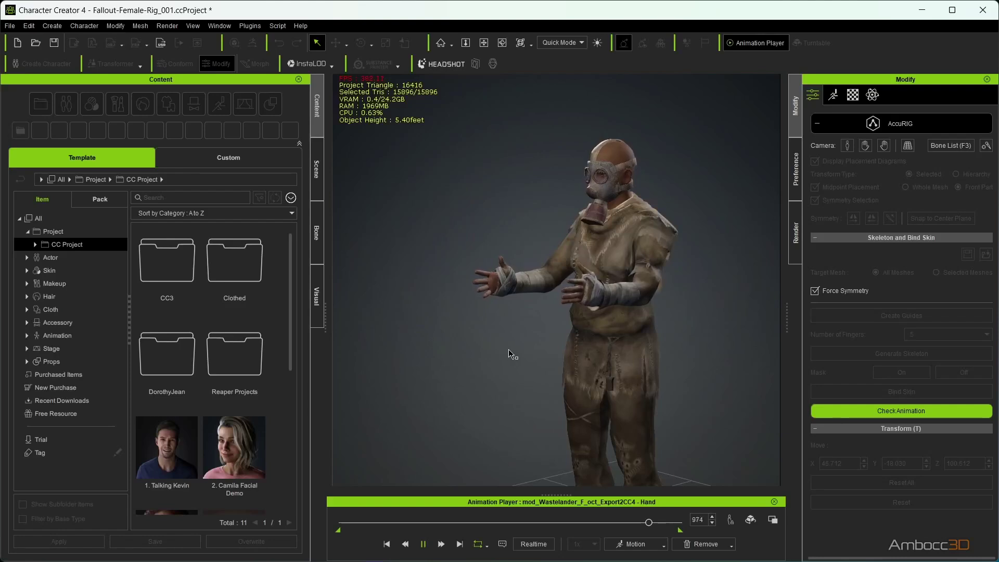
left_click(423, 544)
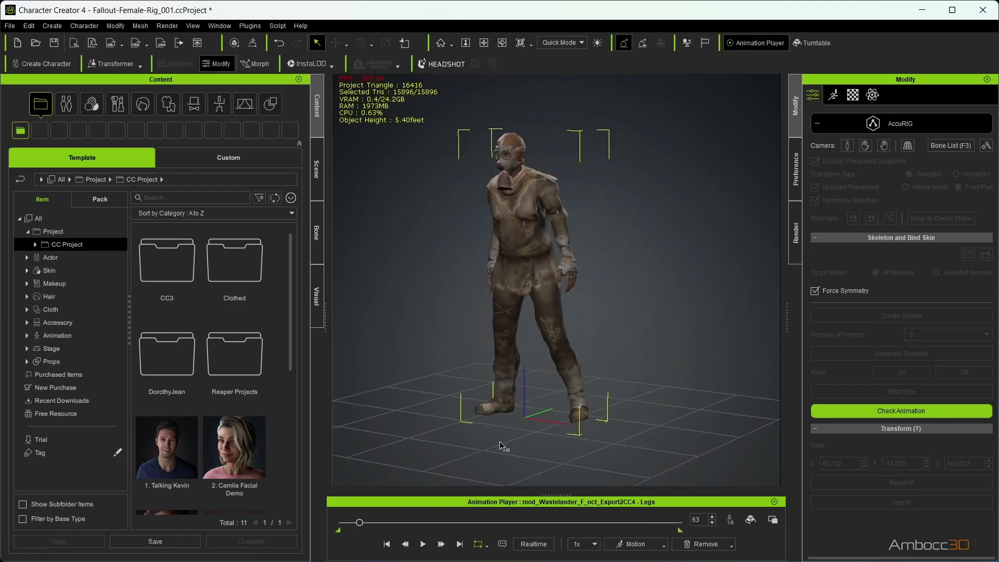
Step: Save the rigged character as a new project named Fallout-Female-Rig_002.ccProject in the Wastelander folder
left_click(9, 26)
left_click(59, 102)
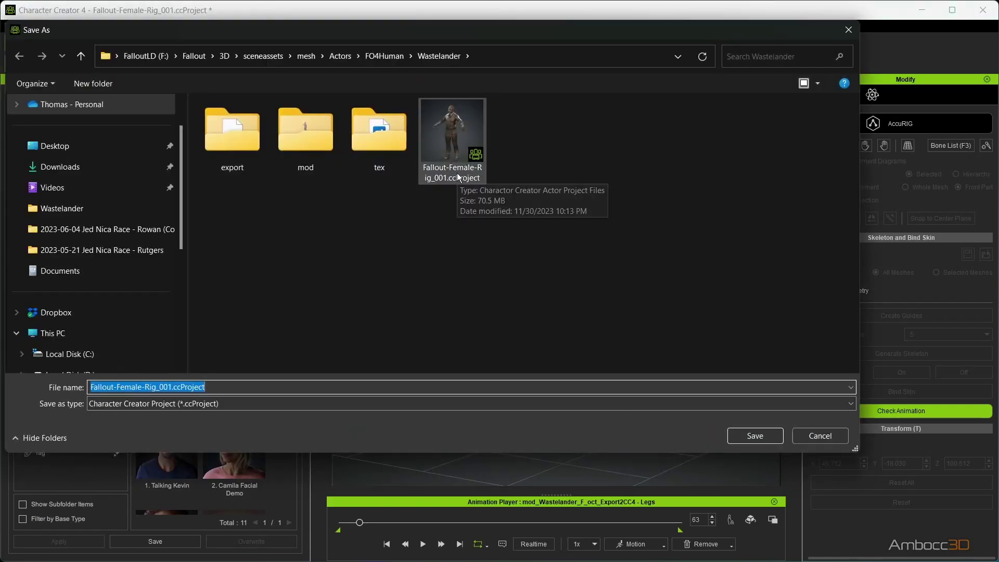
left_click(170, 388)
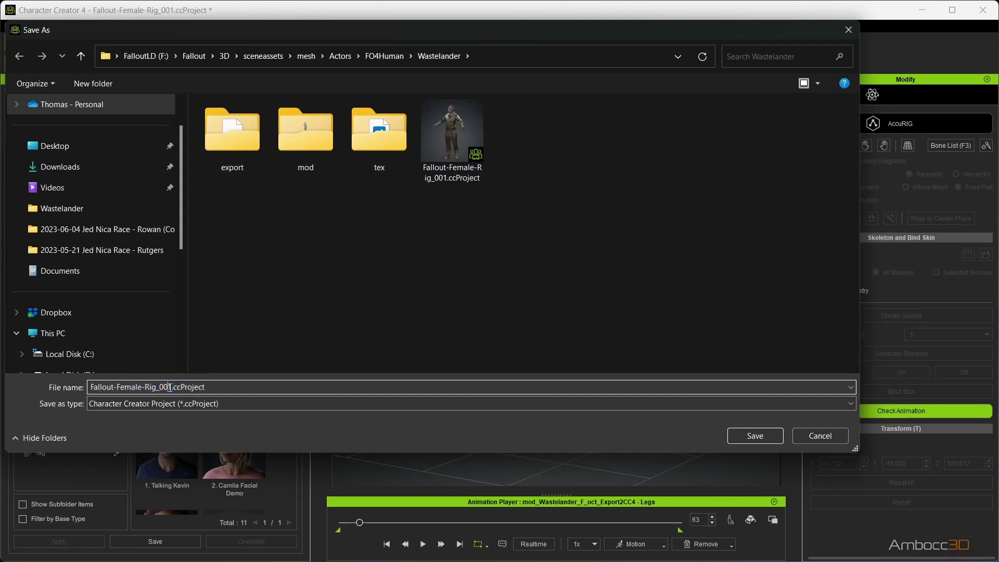
key("BackSpace")
type("2")
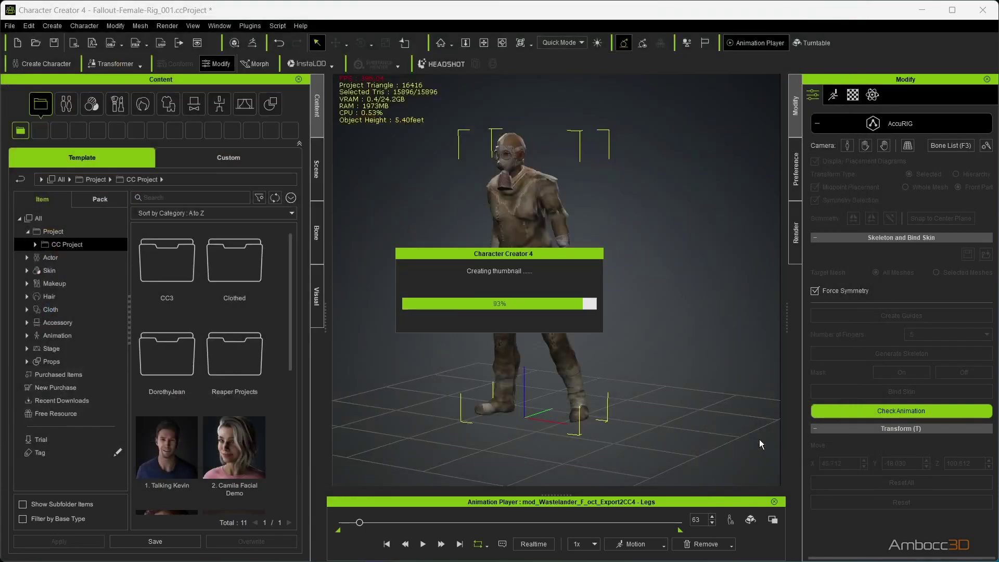
left_click(755, 436)
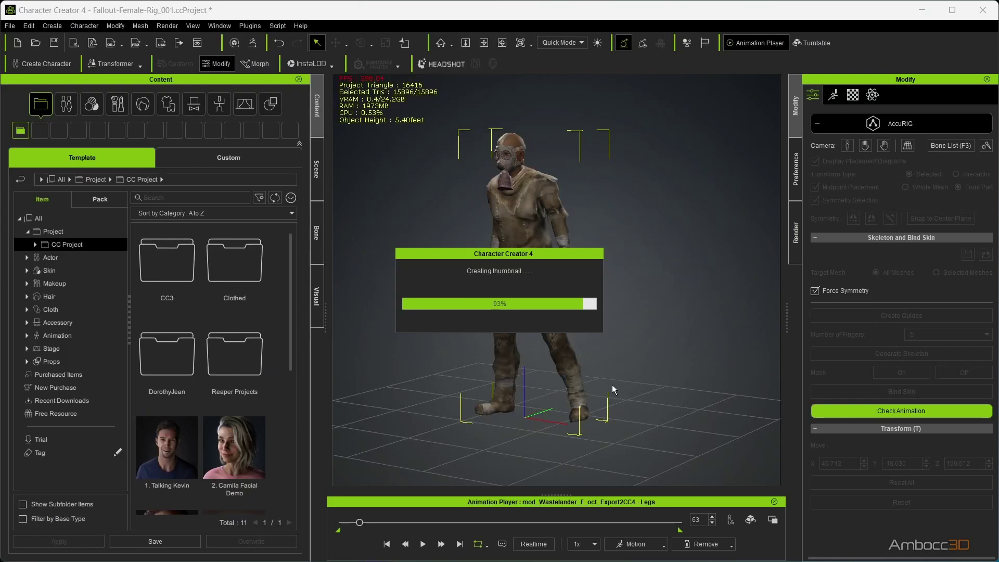